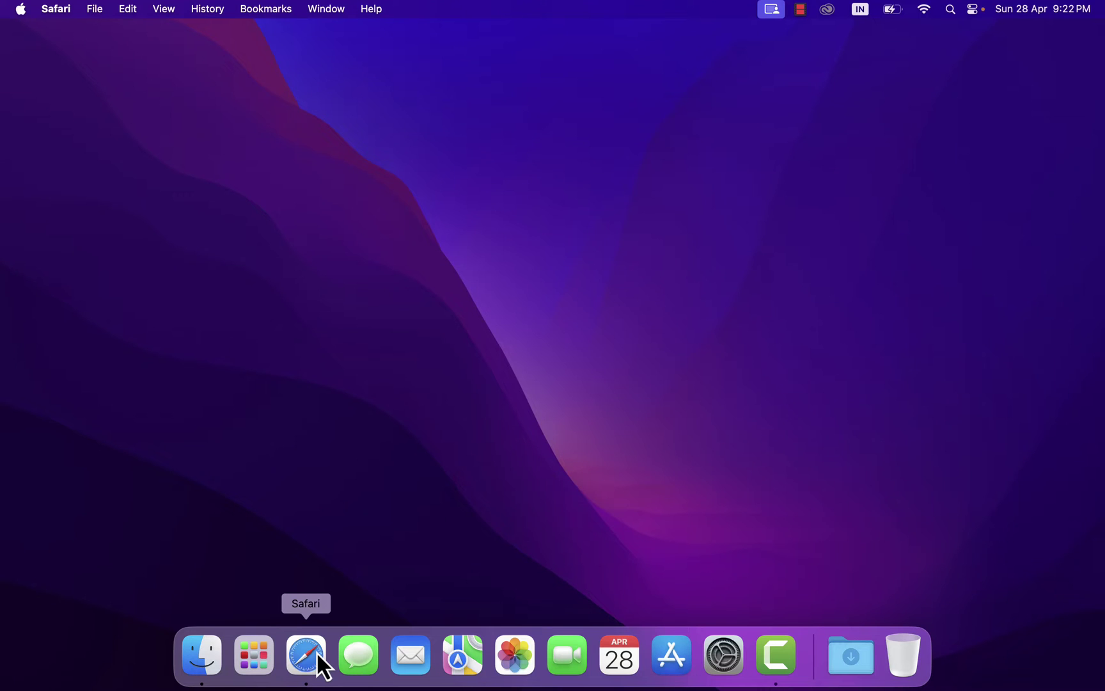
# - Restore the Safari window and cycle through the Brave and Vivaldi tabs to Chrome's download page
pyautogui.click(316, 651)
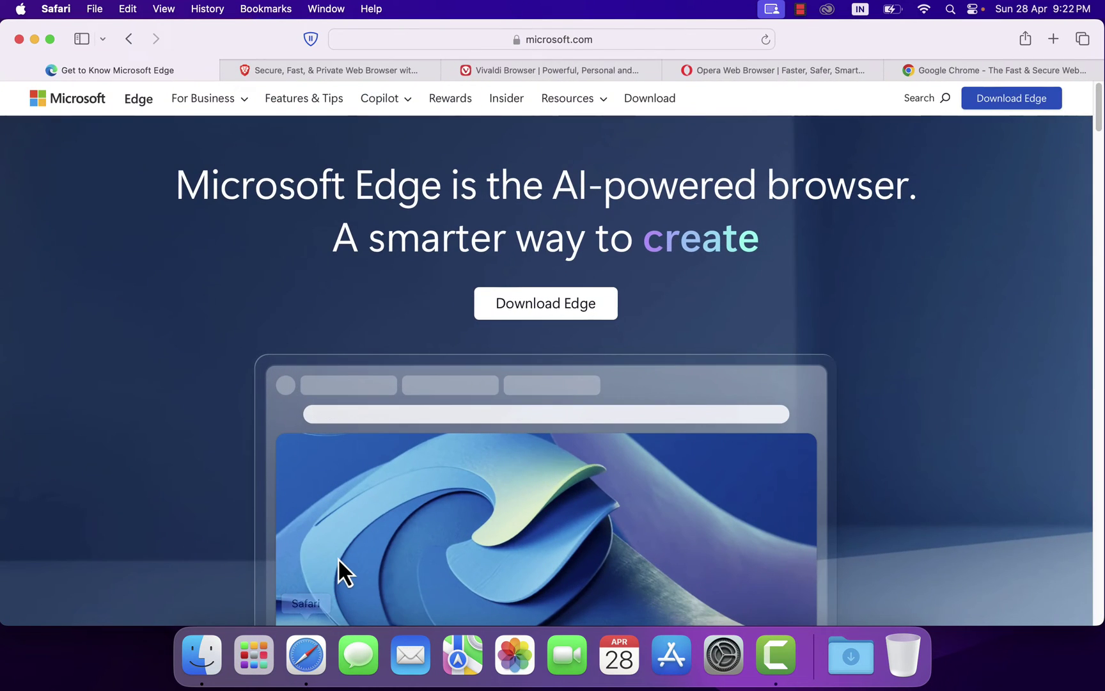
pyautogui.hotkey('ctrl', 'Tab')
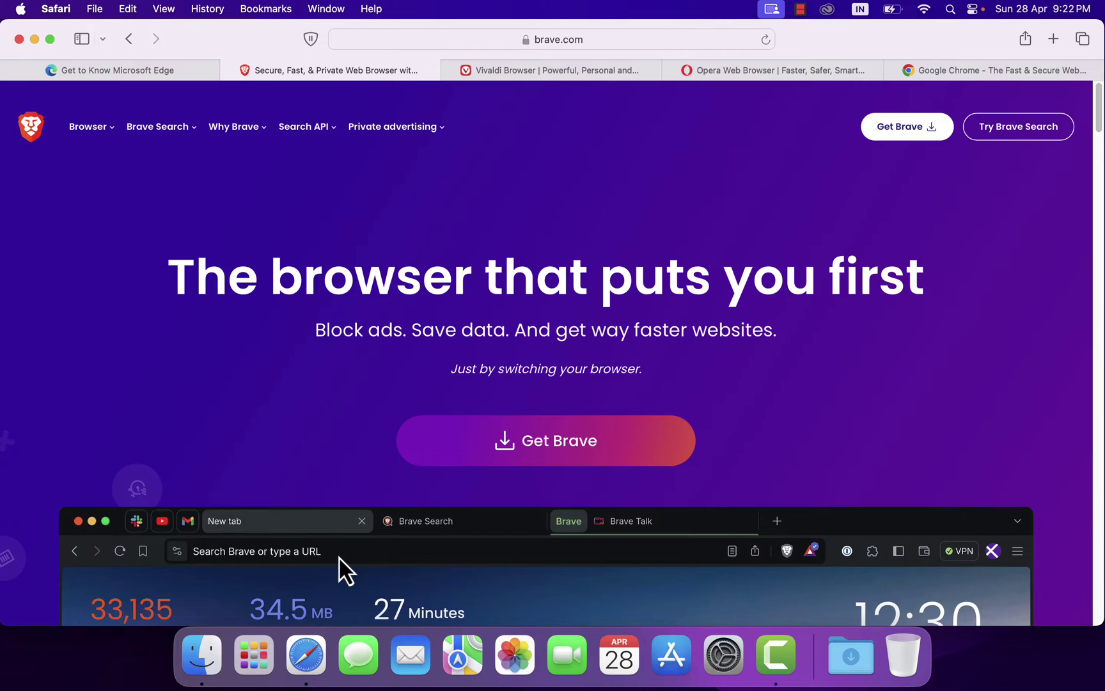
pyautogui.hotkey('ctrl', 'Tab')
pyautogui.hotkey('ctrl', 'Tab')
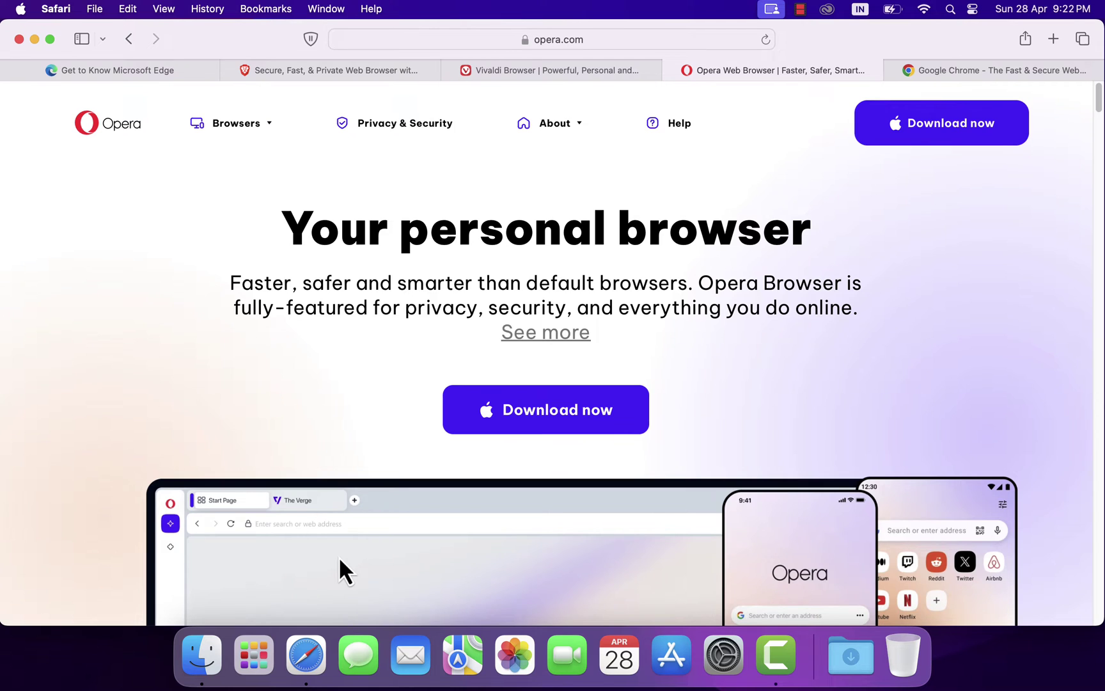
pyautogui.hotkey('ctrl', 'Tab')
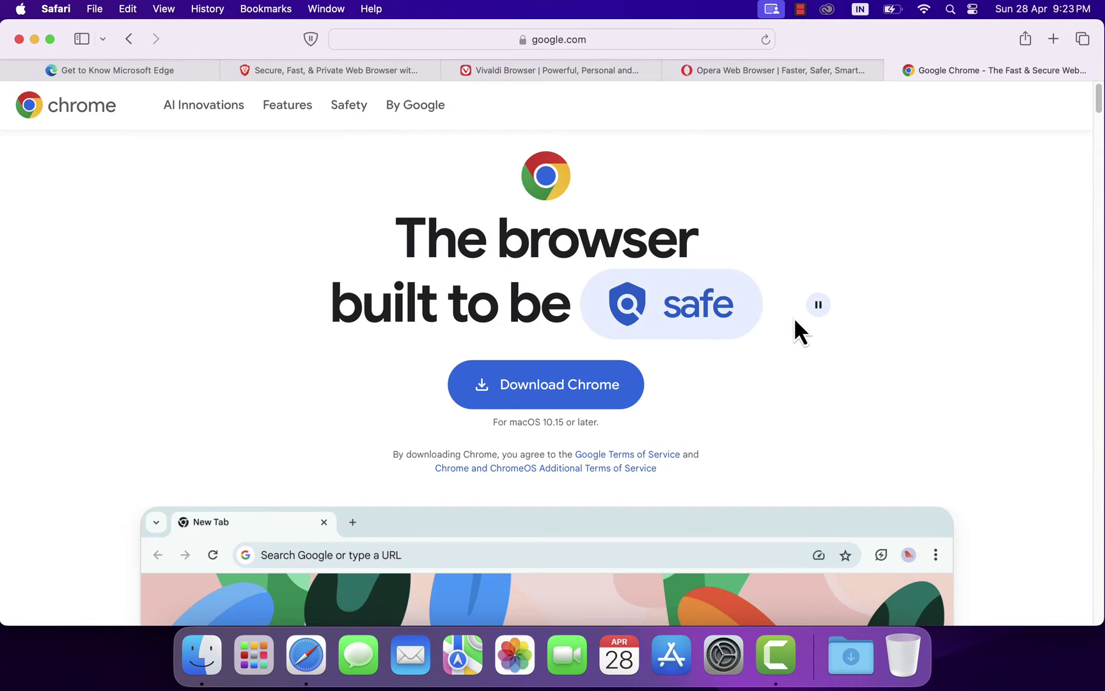
# - Load arc.net in a new tab and download Arc-1.40.1-49250.dmg, allowing the site to download files
pyautogui.press('super+t')
pyautogui.write('arc')
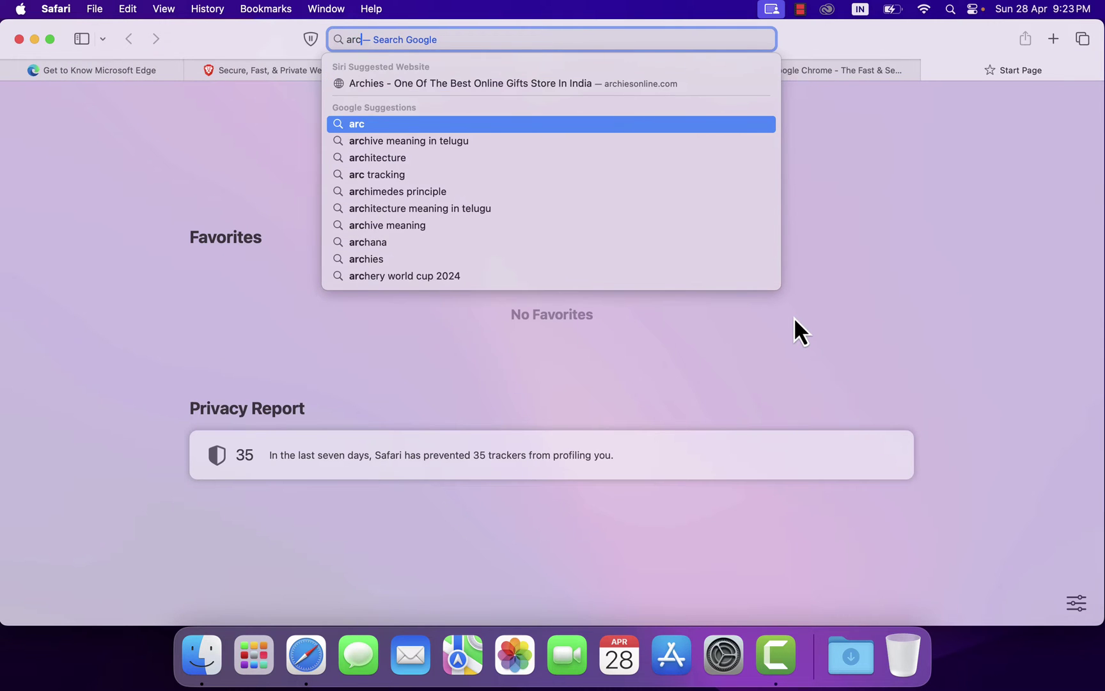
pyautogui.write('.net')
pyautogui.press('Return')
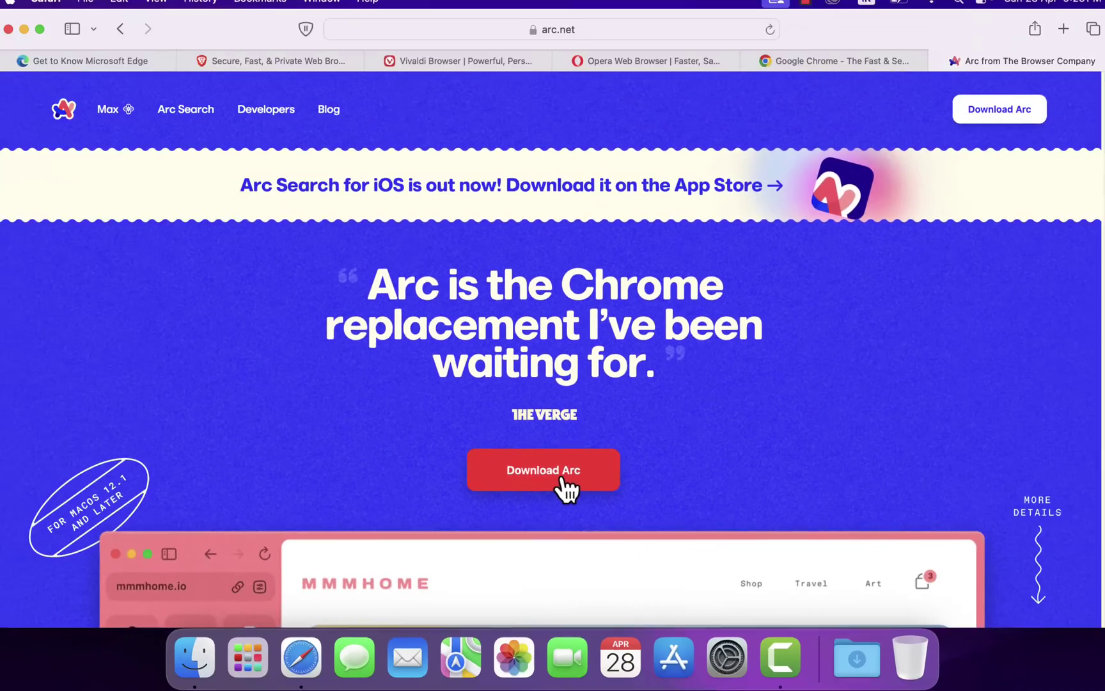
pyautogui.click(562, 481)
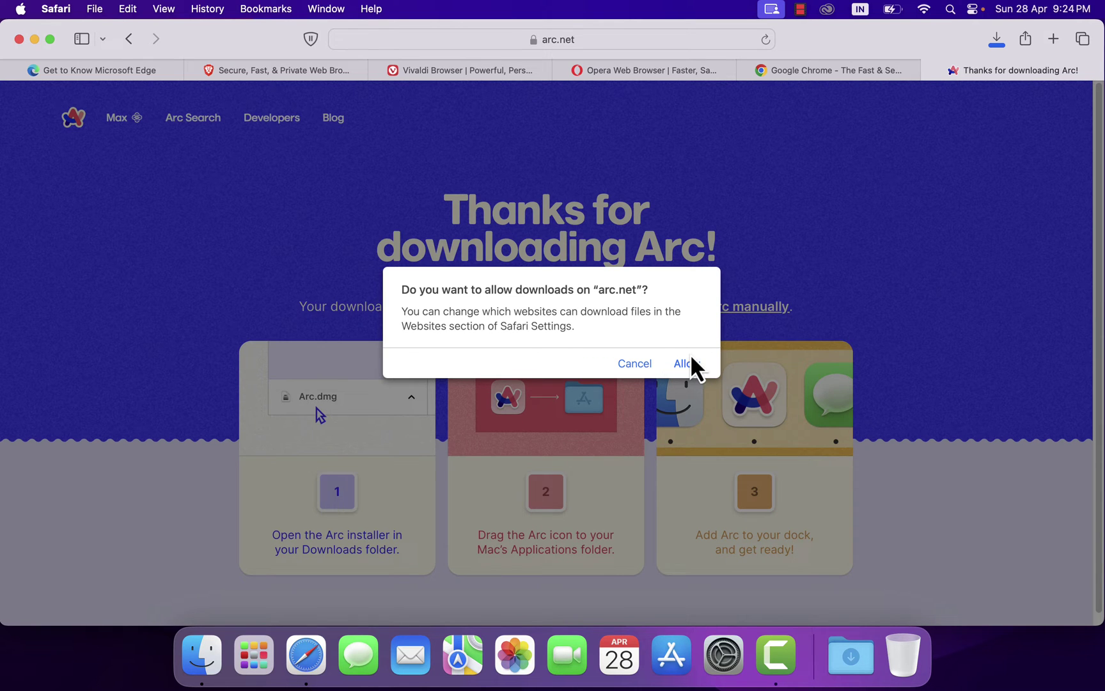
pyautogui.click(691, 359)
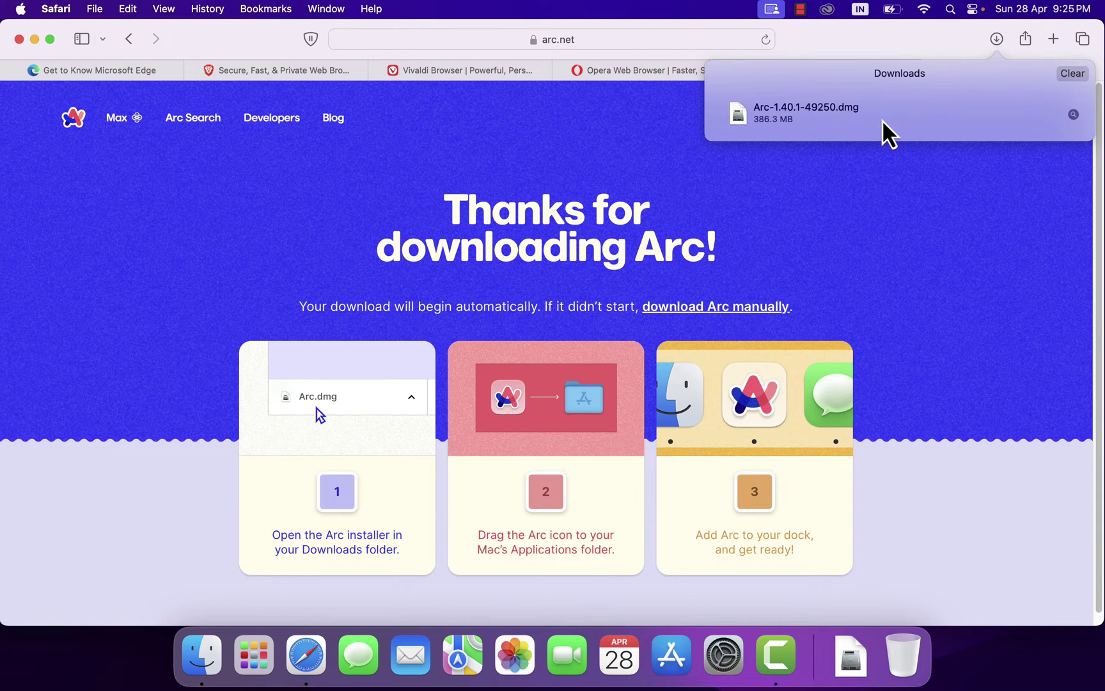
# - From the Downloads folder, drag Arc from the disk image into Applications and dismiss the existing-copy prompt
pyautogui.click(202, 655)
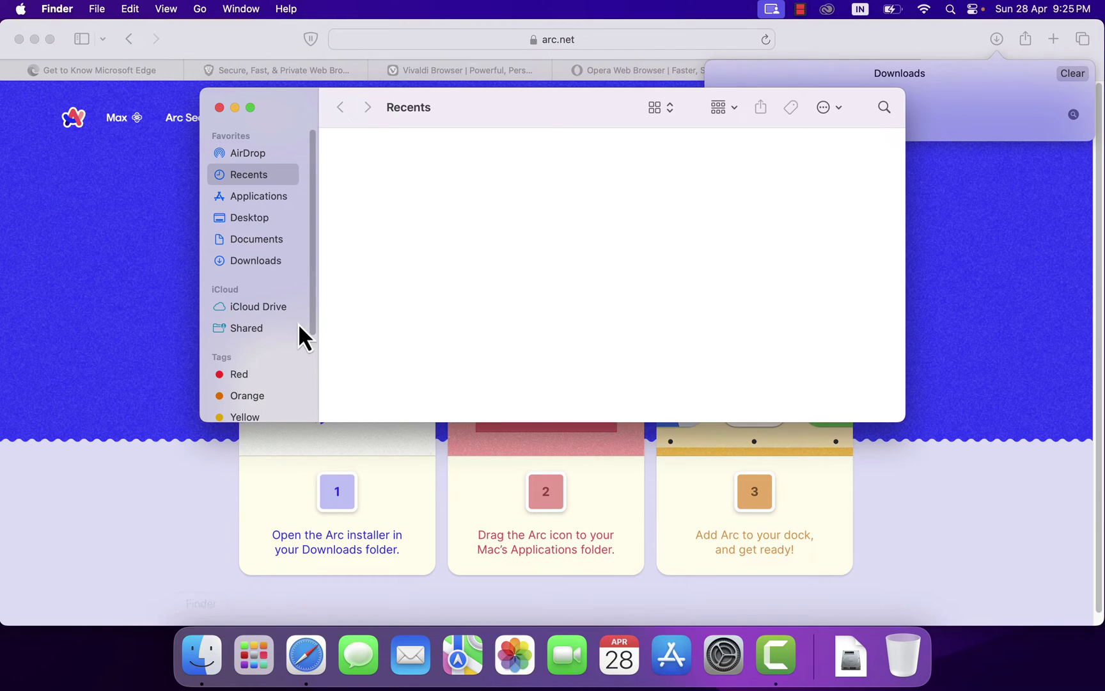
pyautogui.click(256, 261)
pyautogui.click(412, 160)
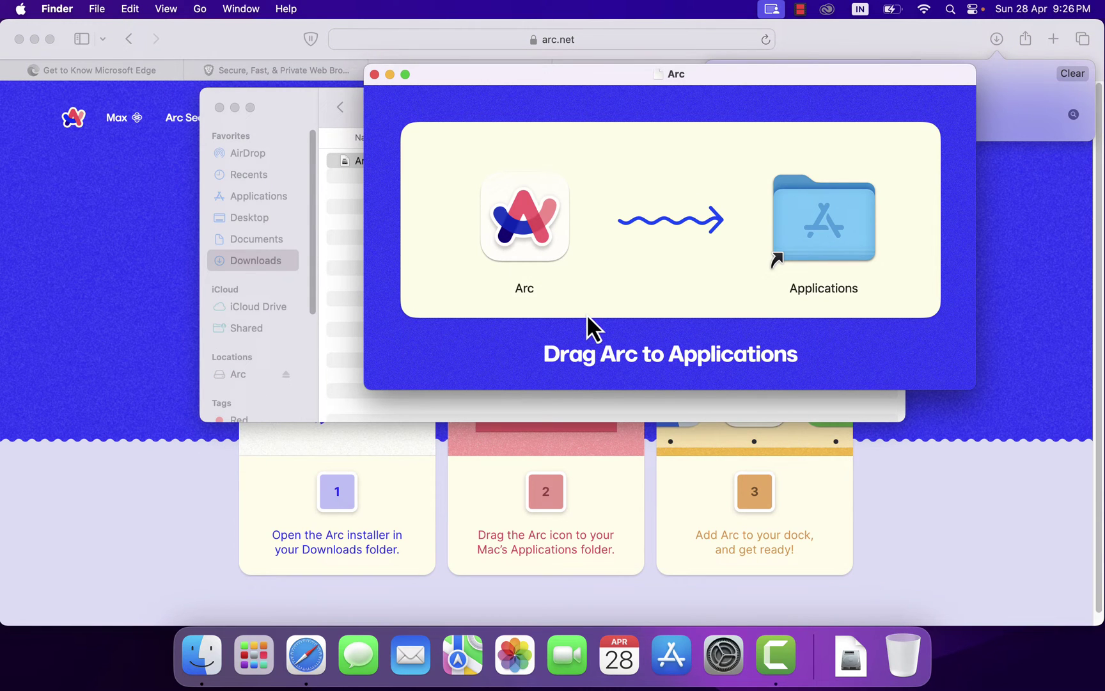
pyautogui.moveTo(550, 223); pyautogui.dragTo(835, 222)
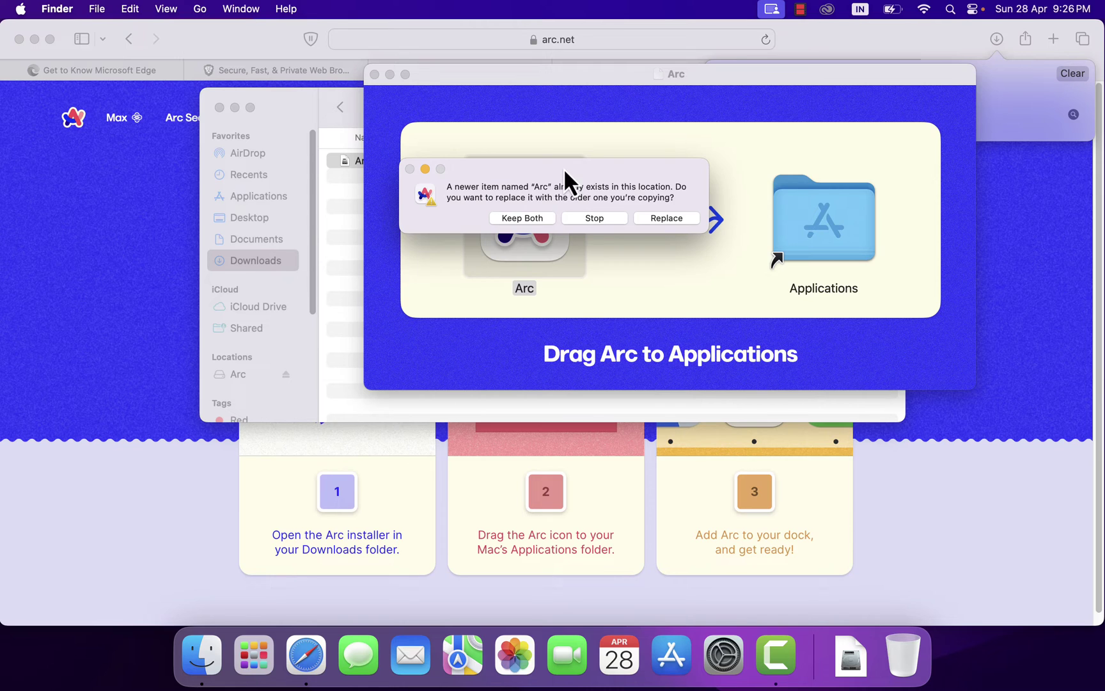
pyautogui.click(607, 220)
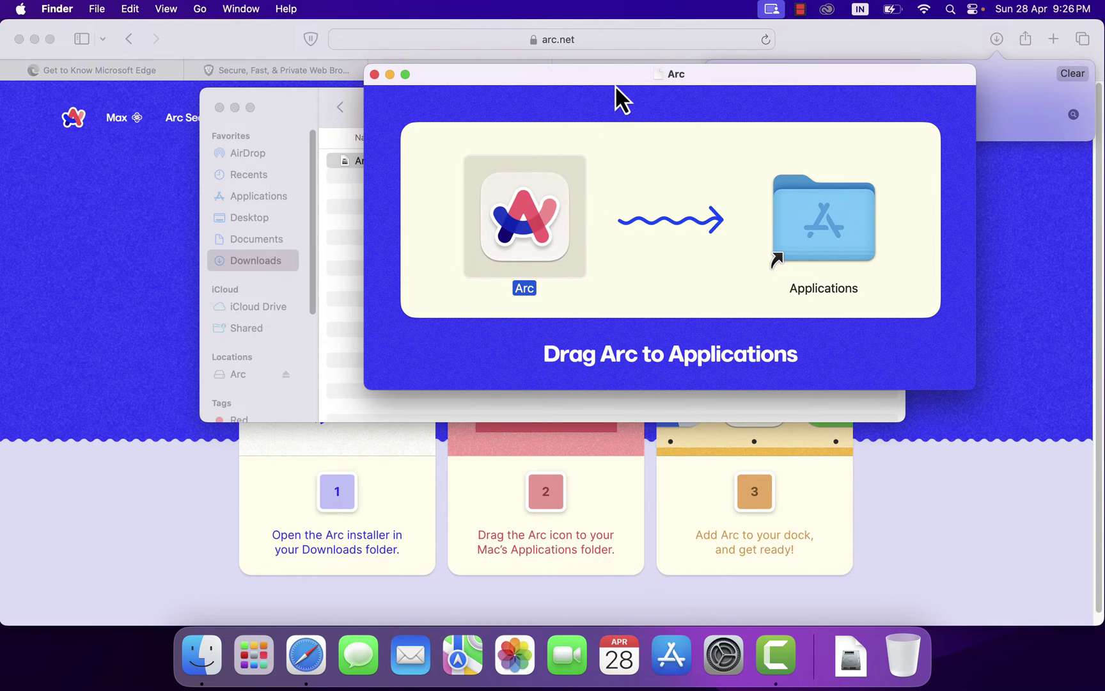
# - Close the Arc installer and Downloads windows and show all installed apps
pyautogui.press('super+w')
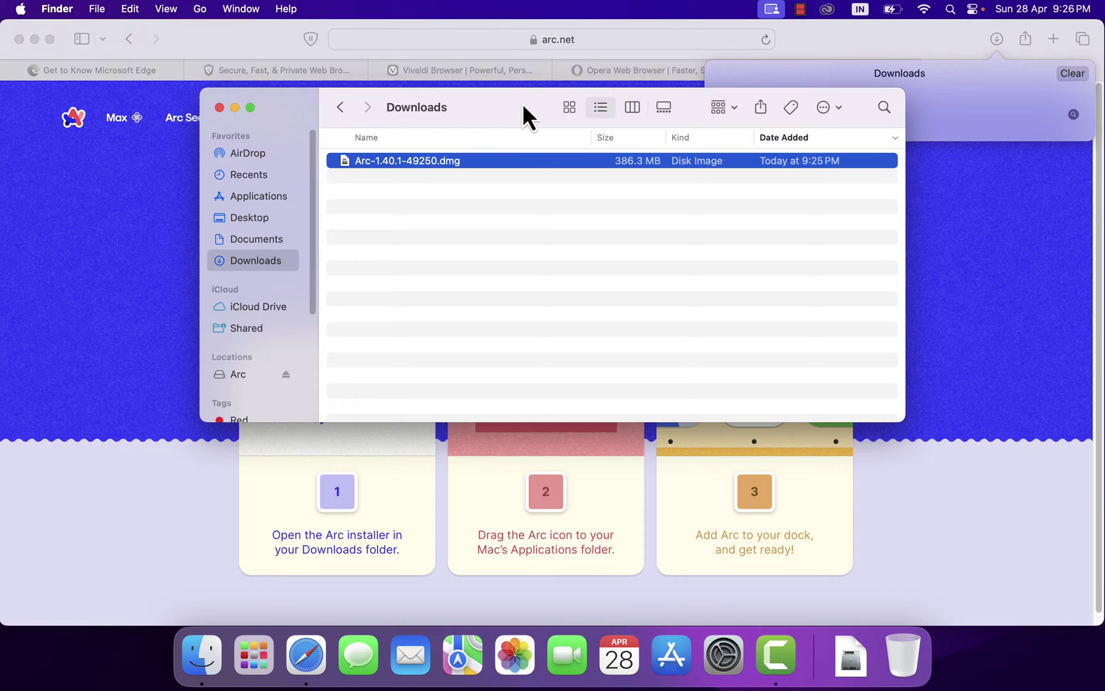
pyautogui.press('super+w')
pyautogui.press('F4')
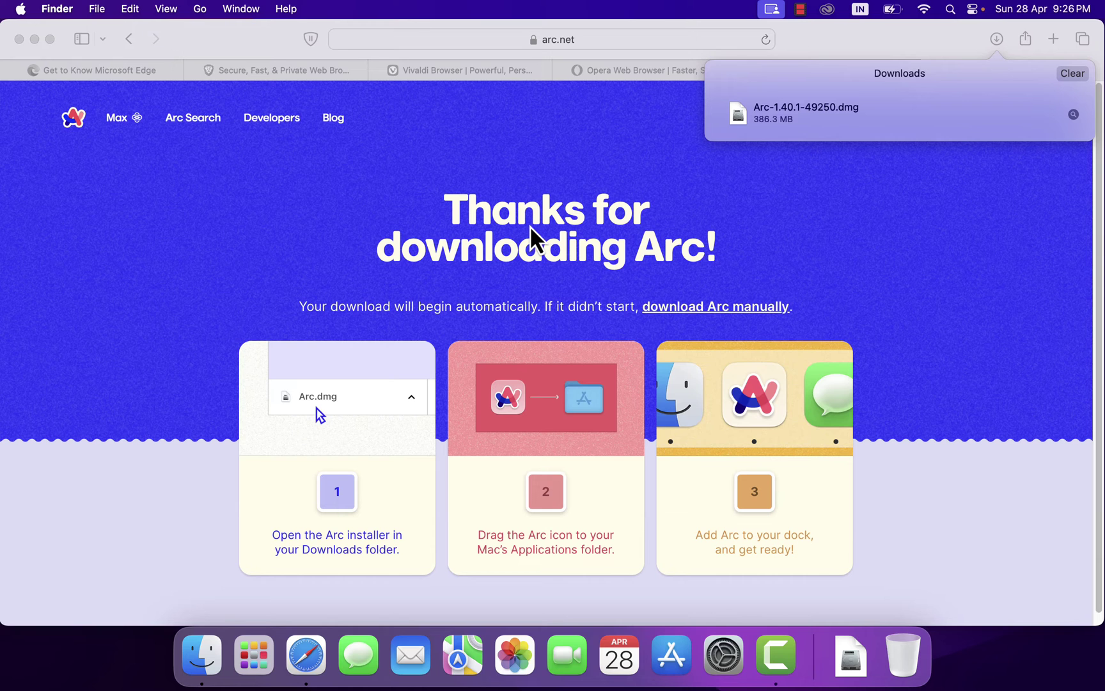
# - Launch Arc by searching 'arc' in Spotlight
pyautogui.press('super+space')
pyautogui.write('arc')
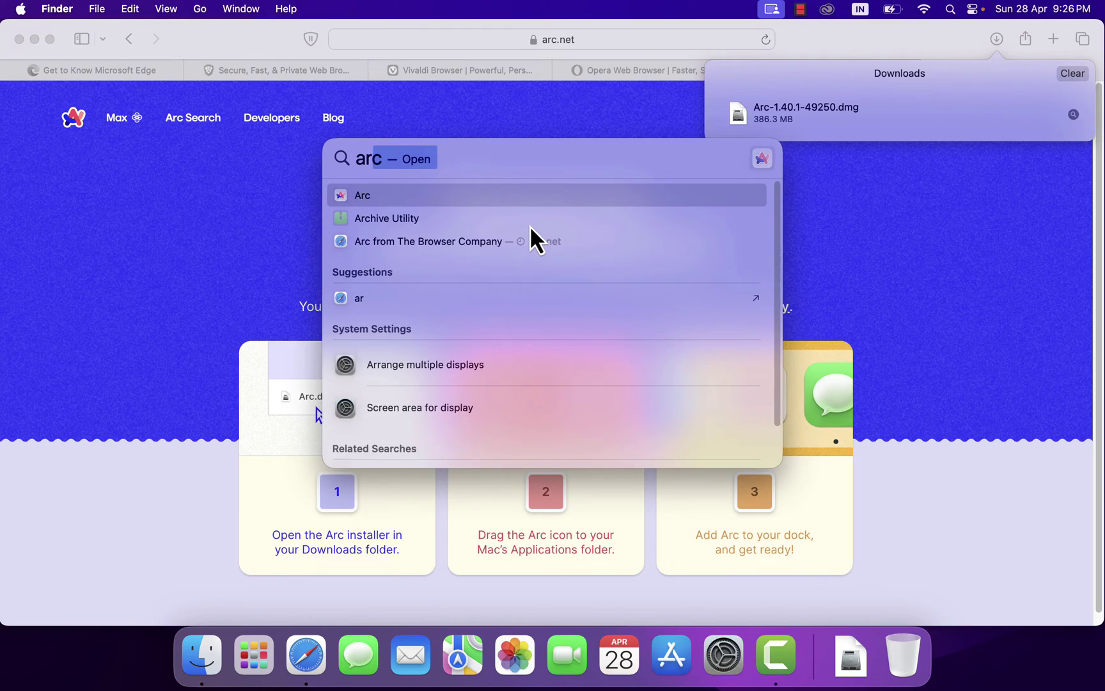
pyautogui.press('Return')
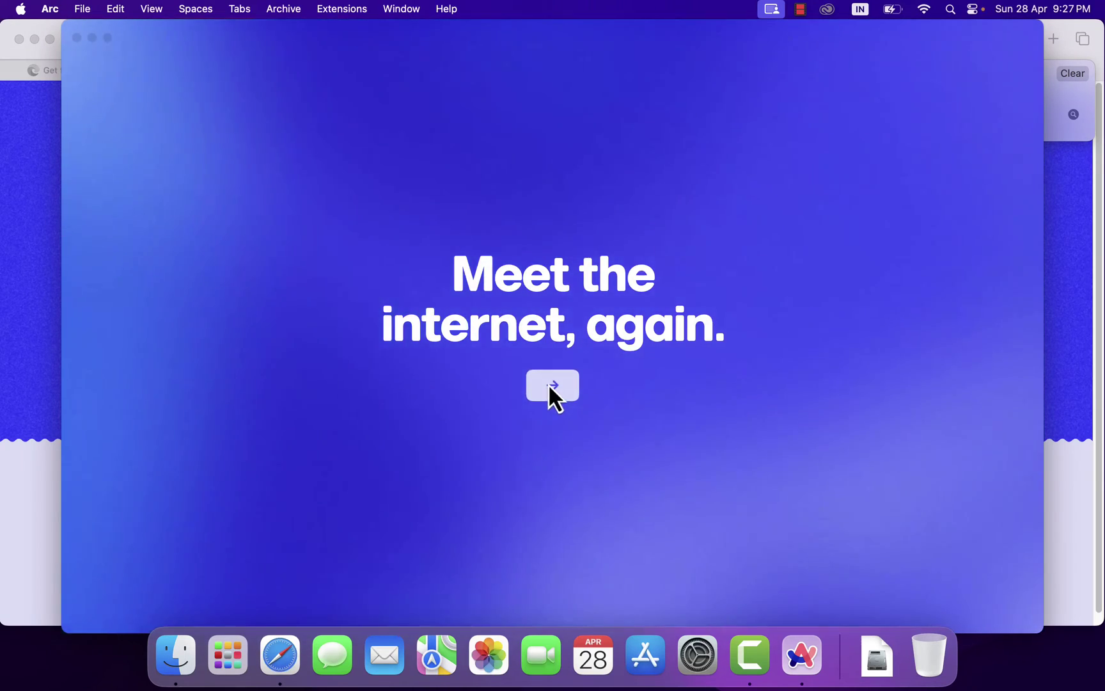
# - Continue past the welcome screen and sign in with the account's e-mail address and password
pyautogui.click(550, 386)
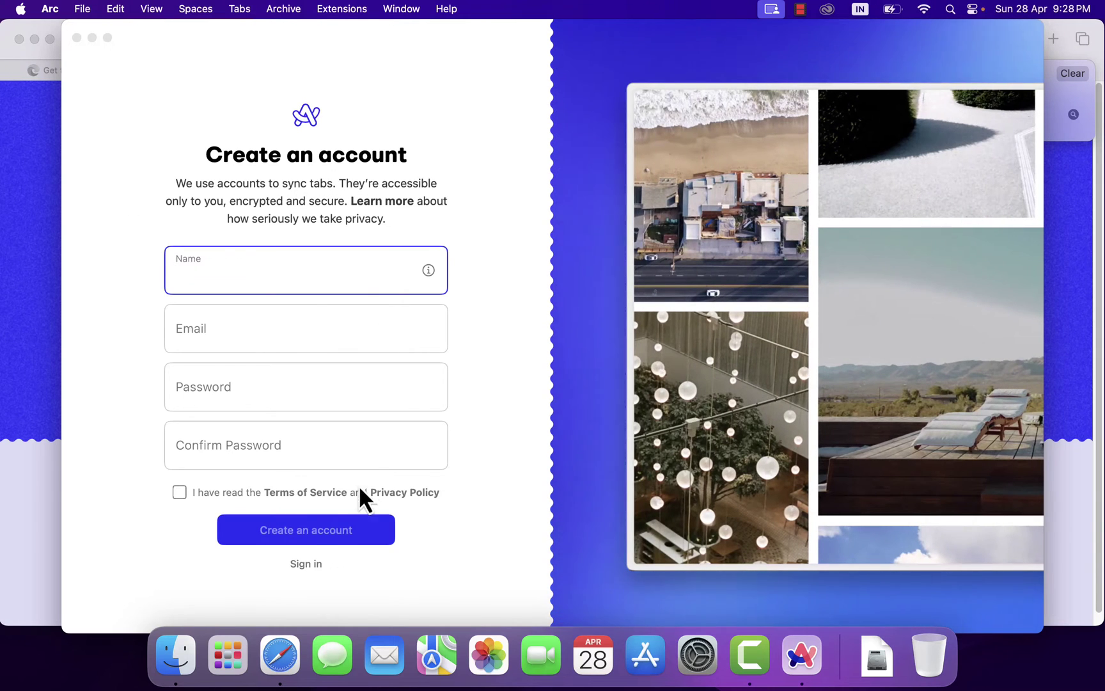
pyautogui.click(307, 565)
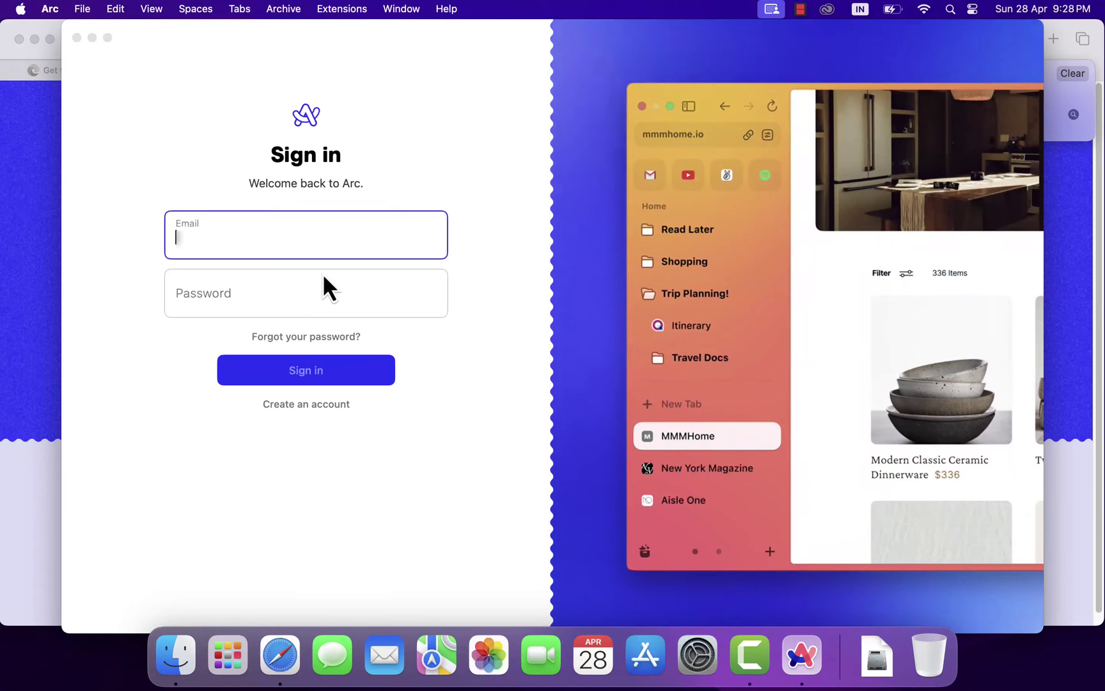
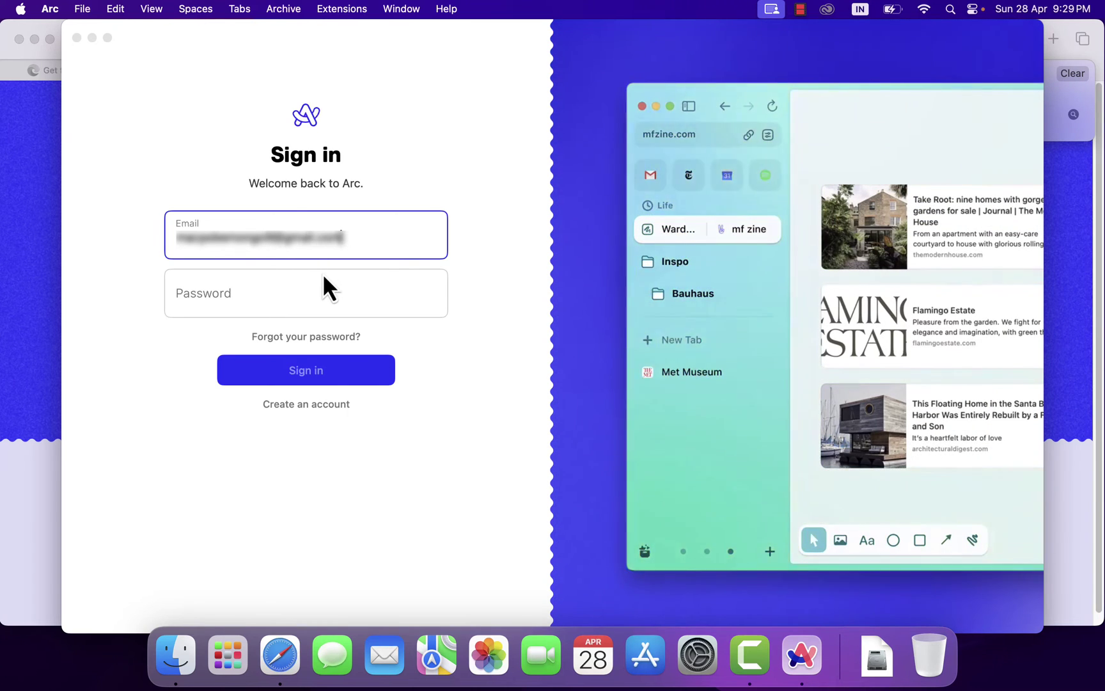
pyautogui.press('Tab')
pyautogui.write('•••••••••')
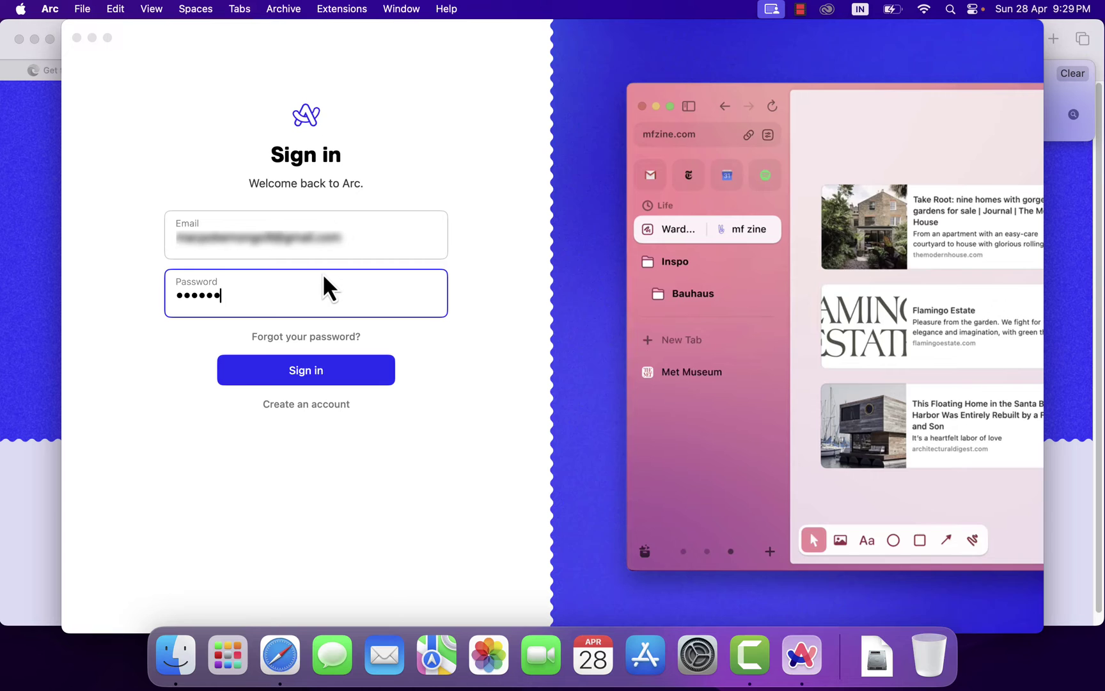
pyautogui.write('•')
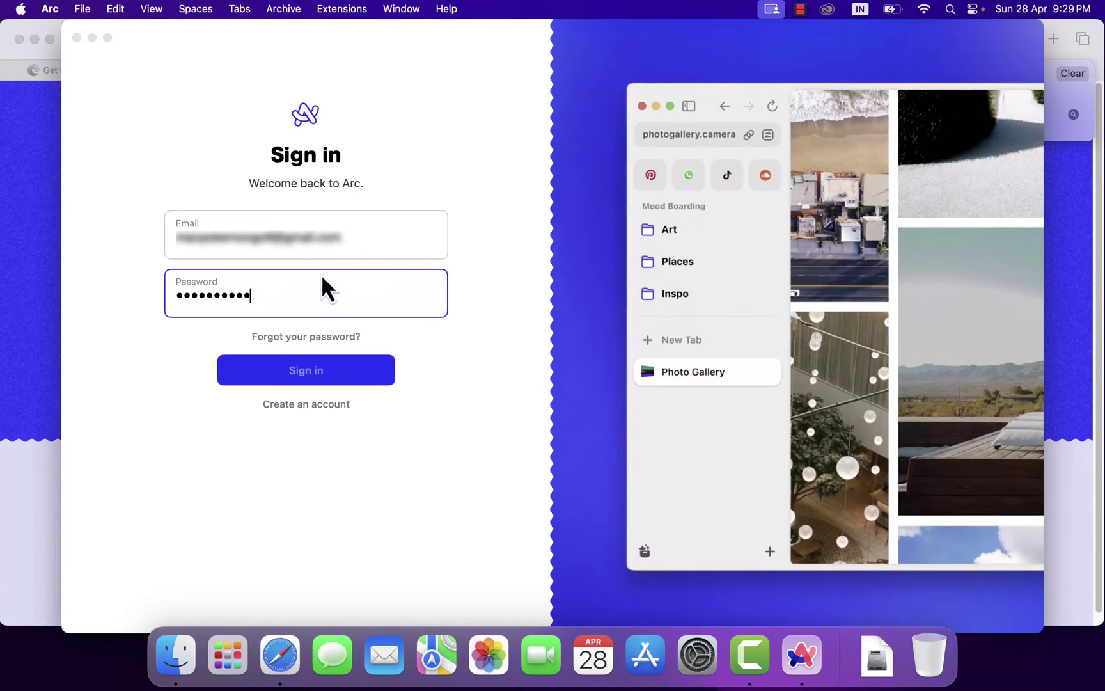
pyautogui.press('Return')
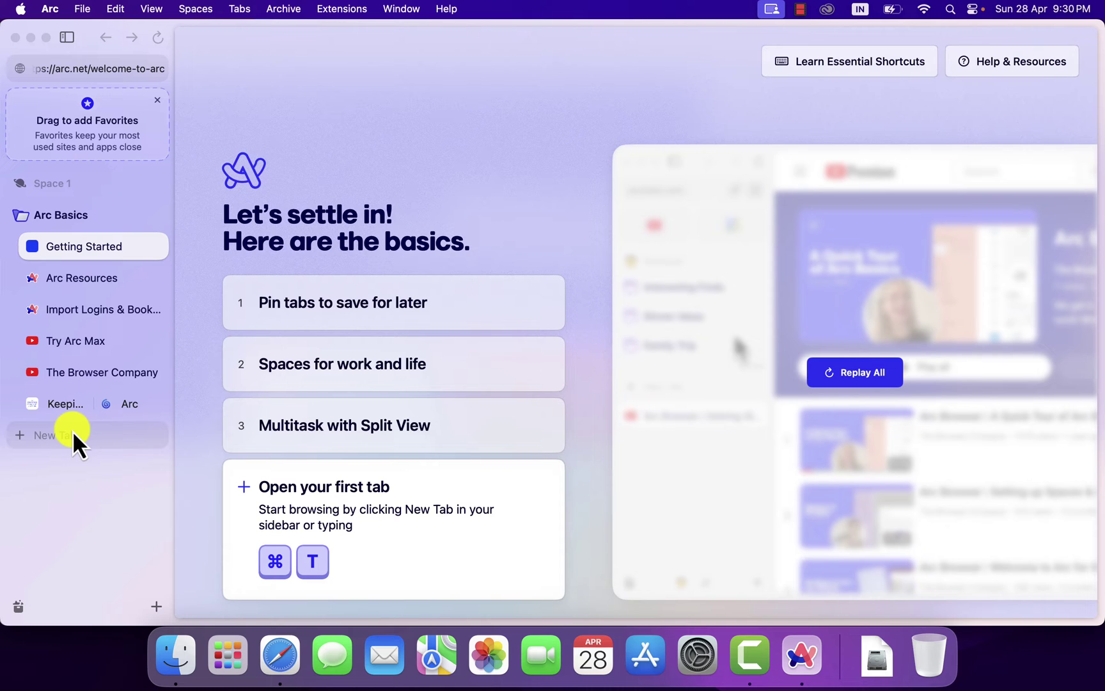
# - Open Arc's new-tab search bar from the Getting Started page
pyautogui.press('super+t')
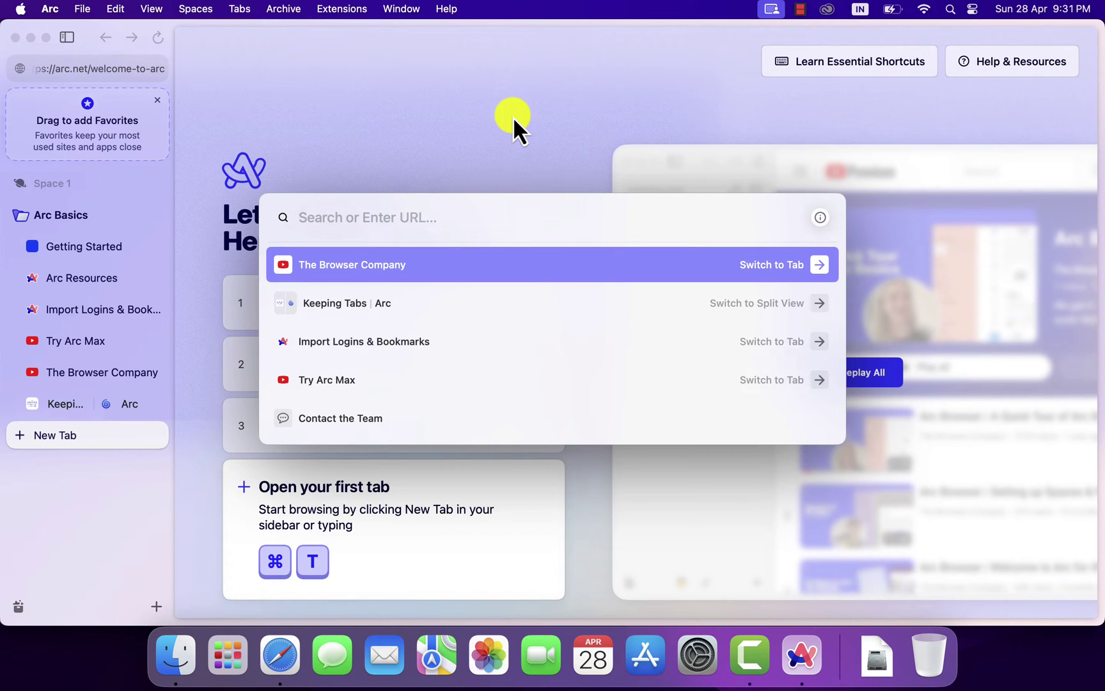
# - Open youtube.com in a new tab and search it for 'cute dog videos'
pyautogui.write('youtube.com')
pyautogui.press('Return')
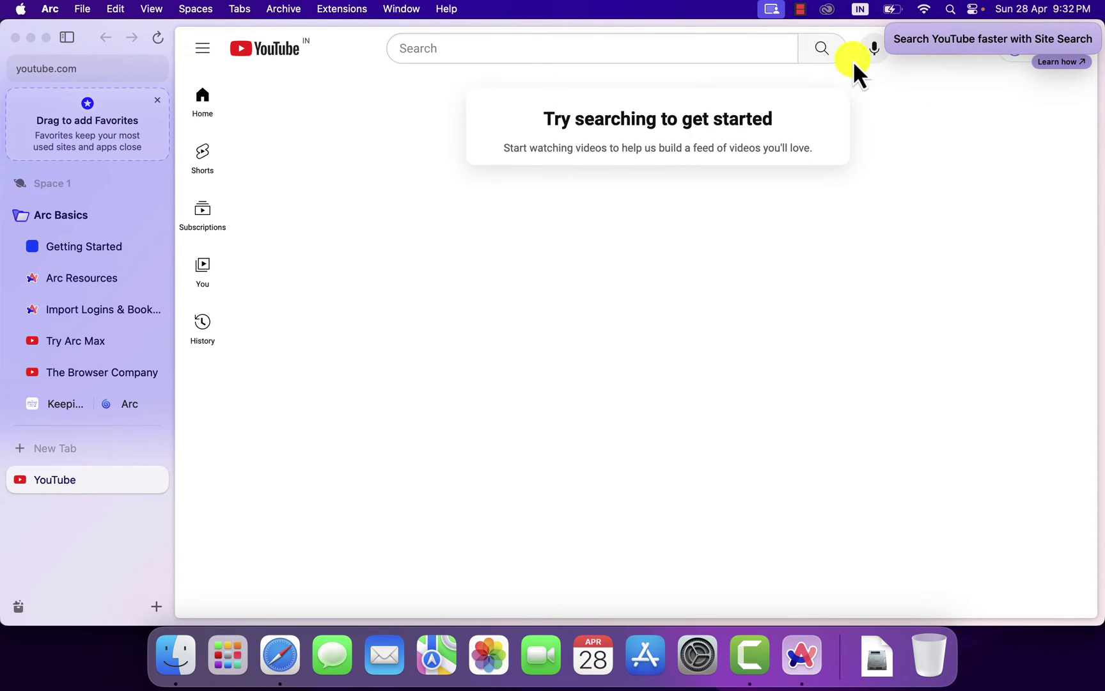
pyautogui.click(720, 51)
pyautogui.write('cut')
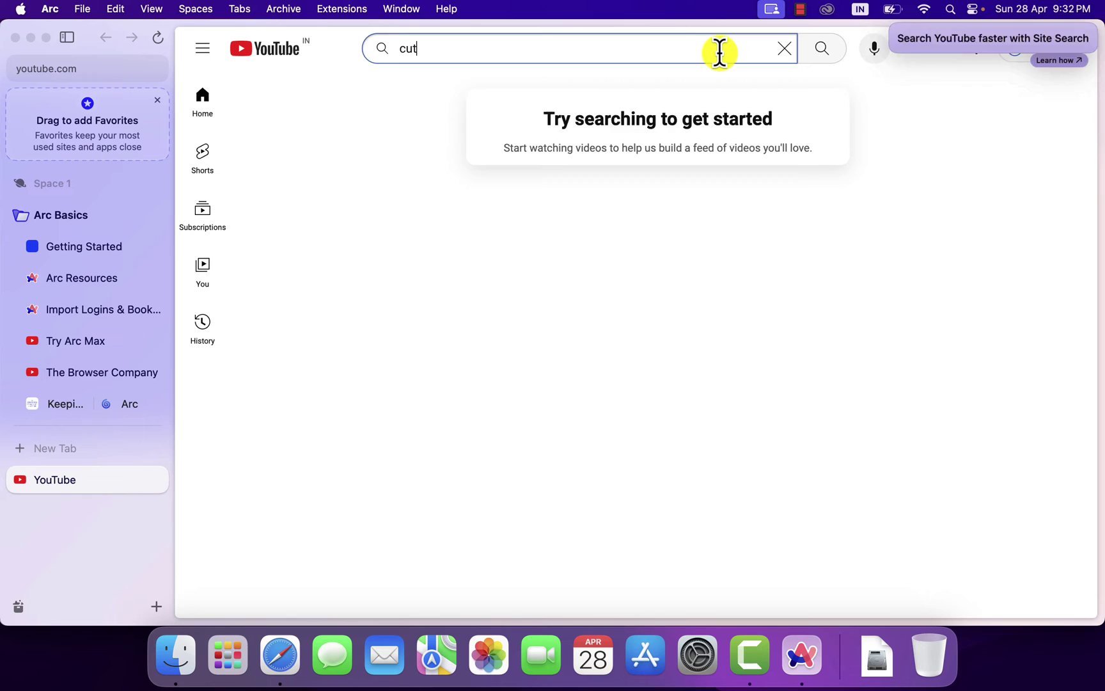
pyautogui.write('e dog videos')
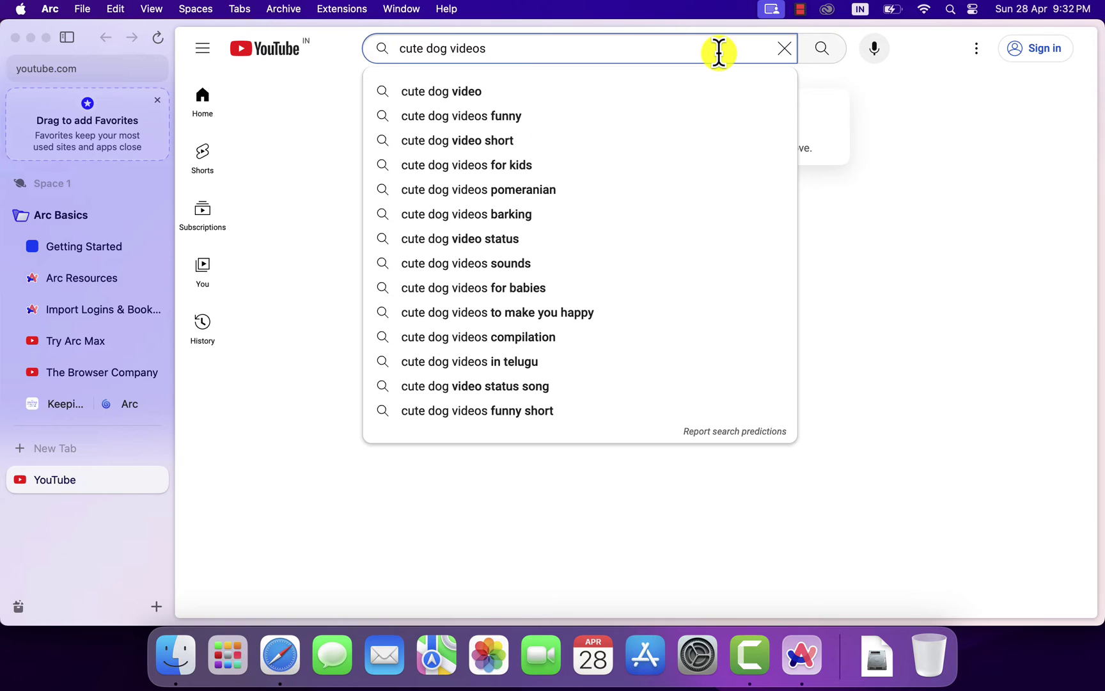
pyautogui.click(821, 52)
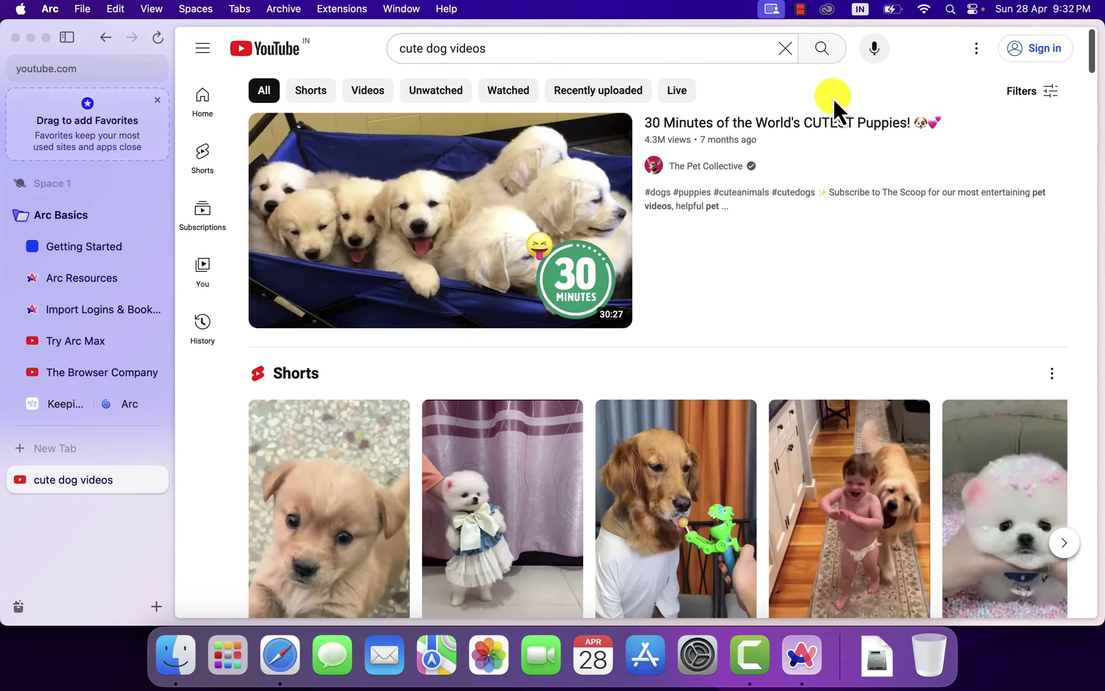
# - Close the dog videos tab, then search 'Geekchamp' directly on YouTube from a new tab
pyautogui.press('super+w')
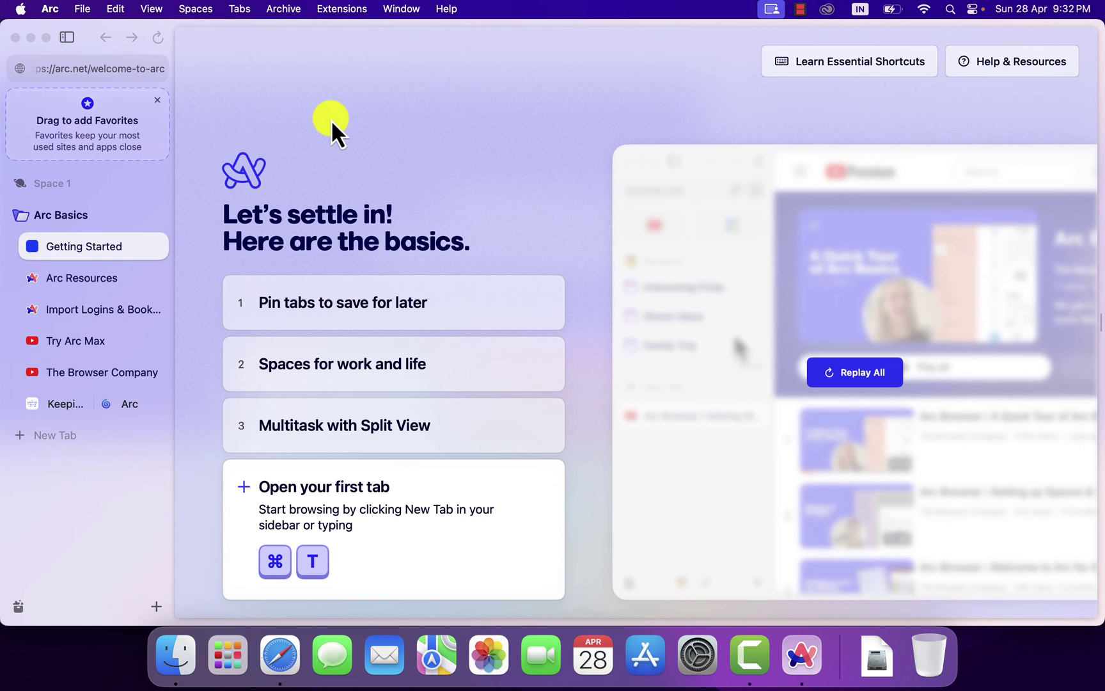
pyautogui.press('super+t')
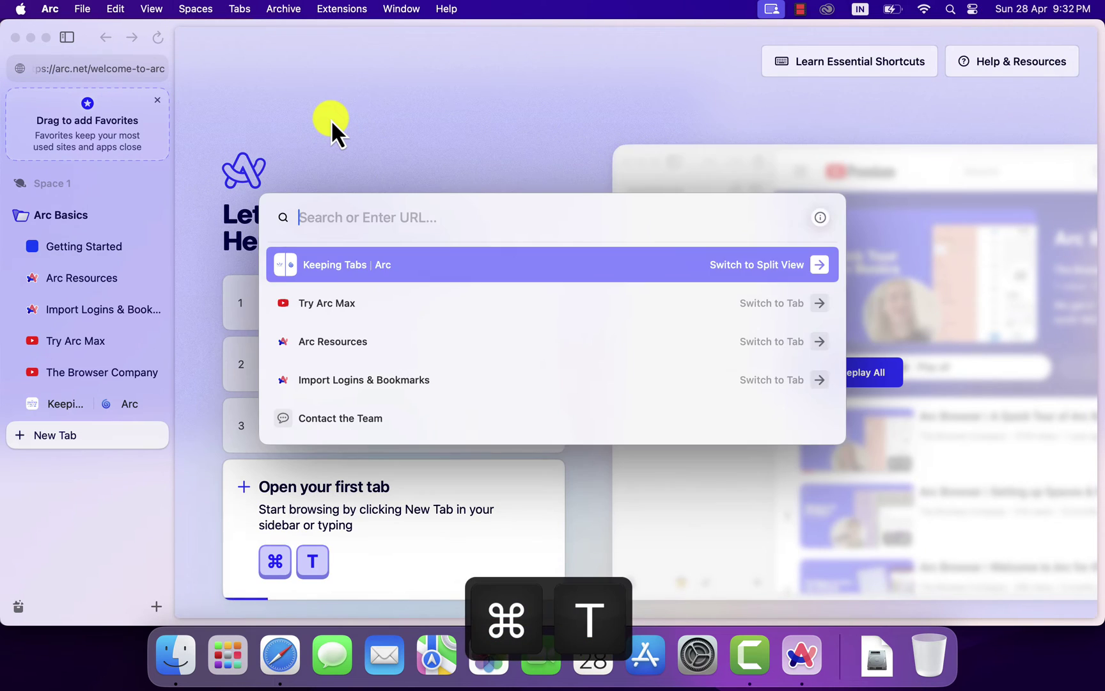
pyautogui.write('youtube.com')
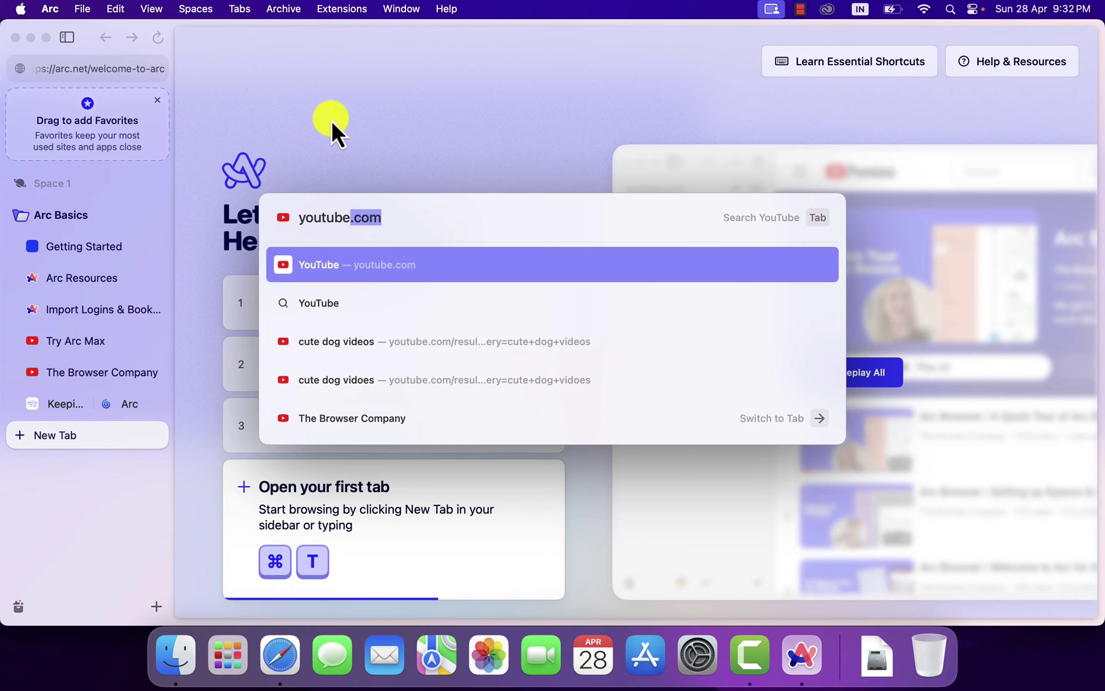
pyautogui.press('Tab')
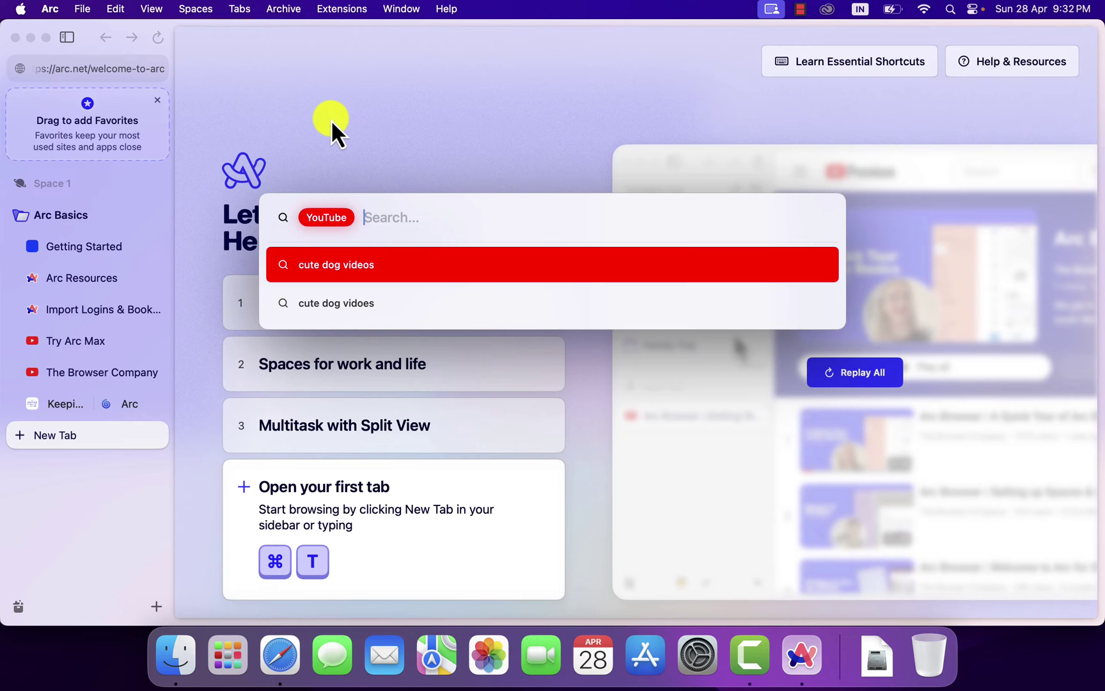
pyautogui.write('Geekc')
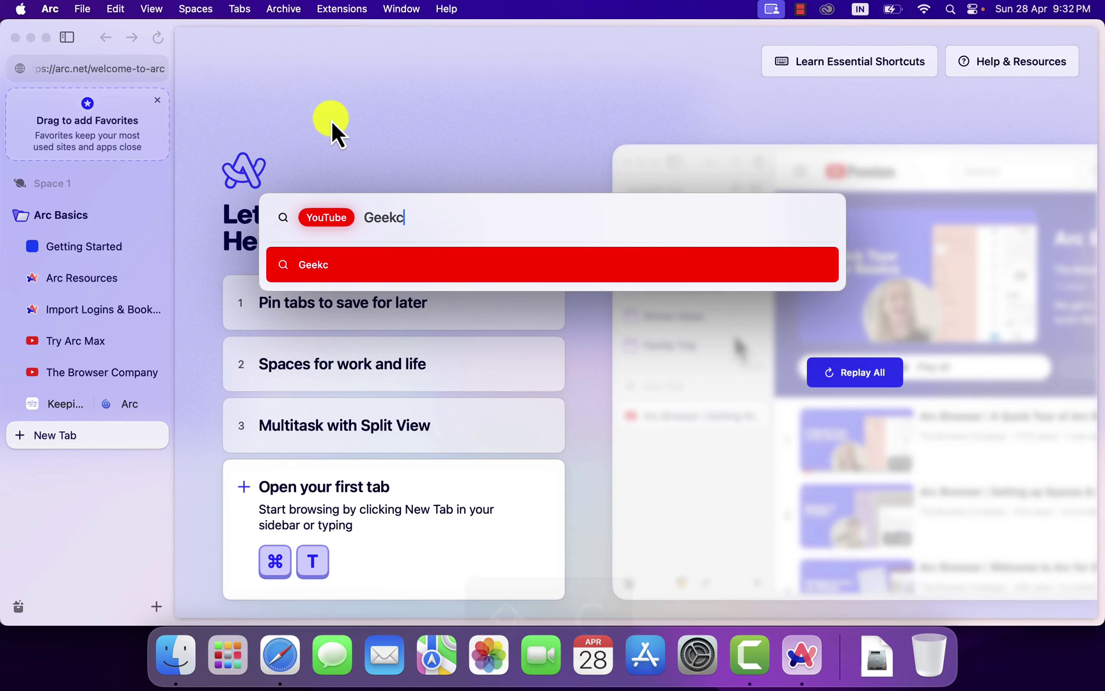
pyautogui.write('hamp')
pyautogui.press('Return')
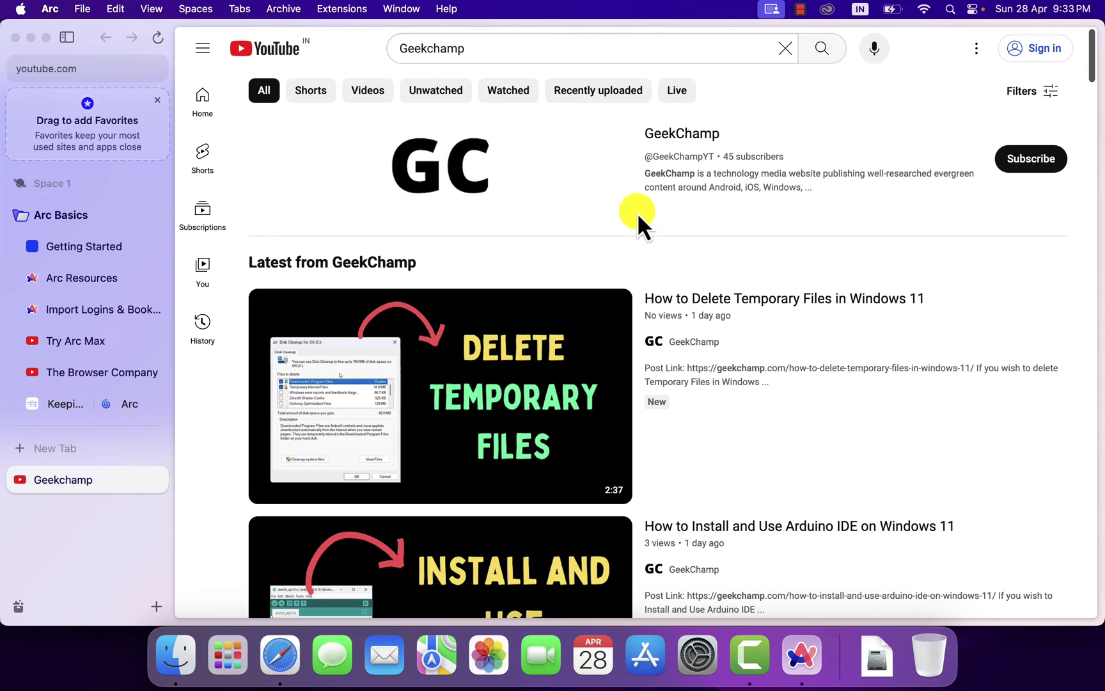
pyautogui.press('super+shift+c')
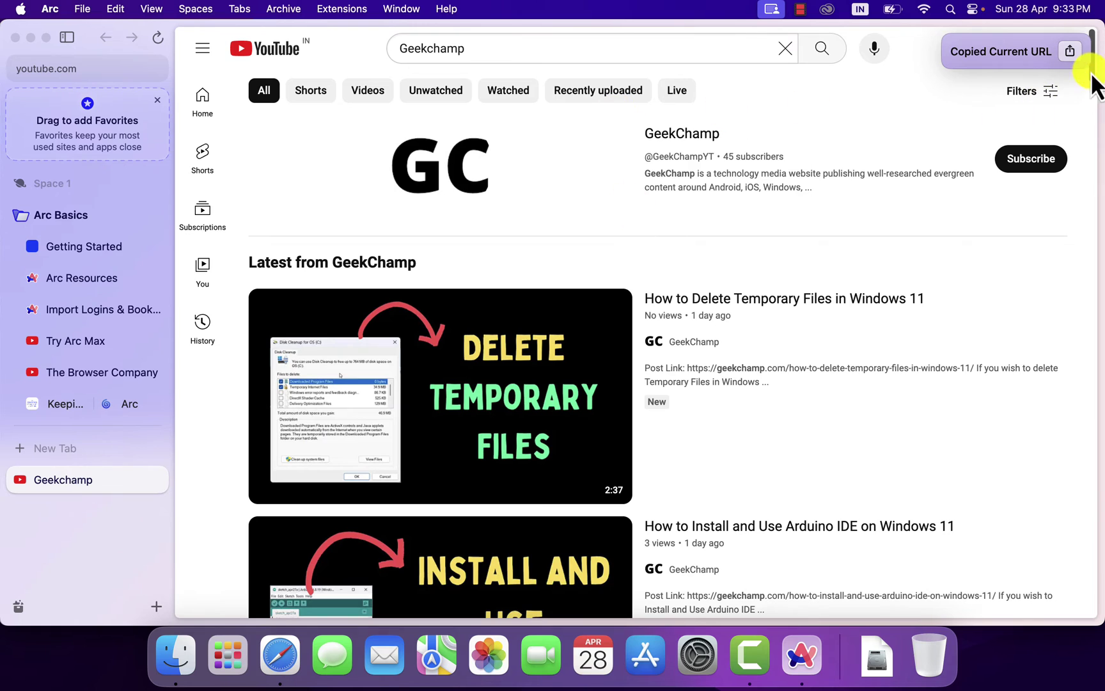
pyautogui.click(1070, 51)
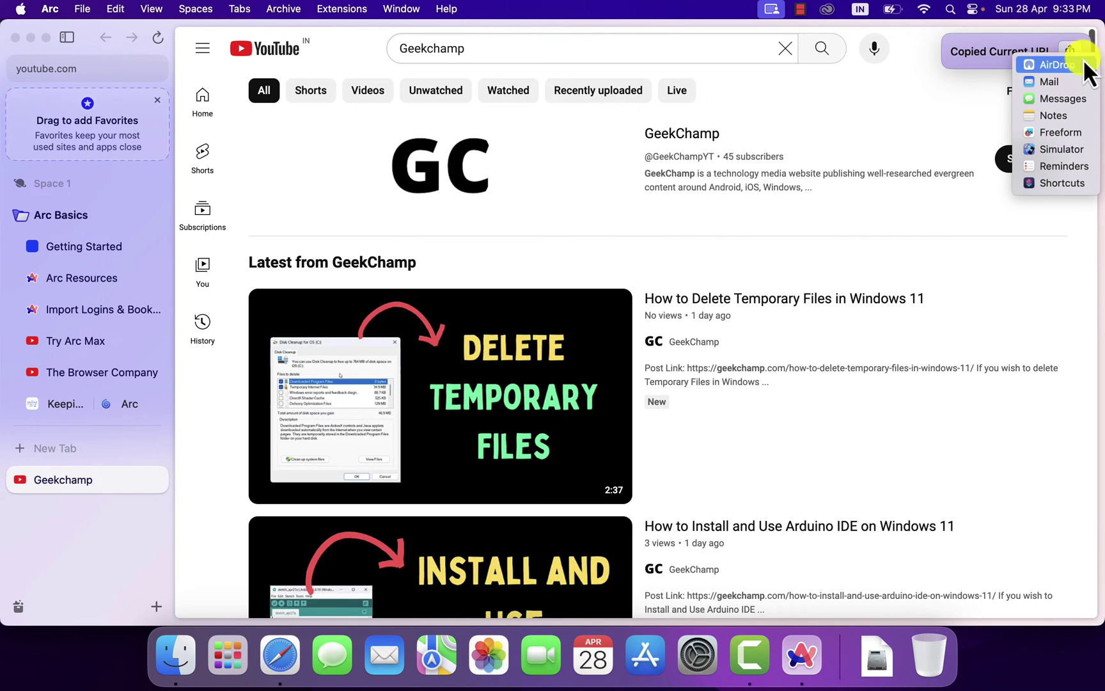
pyautogui.press('Escape')
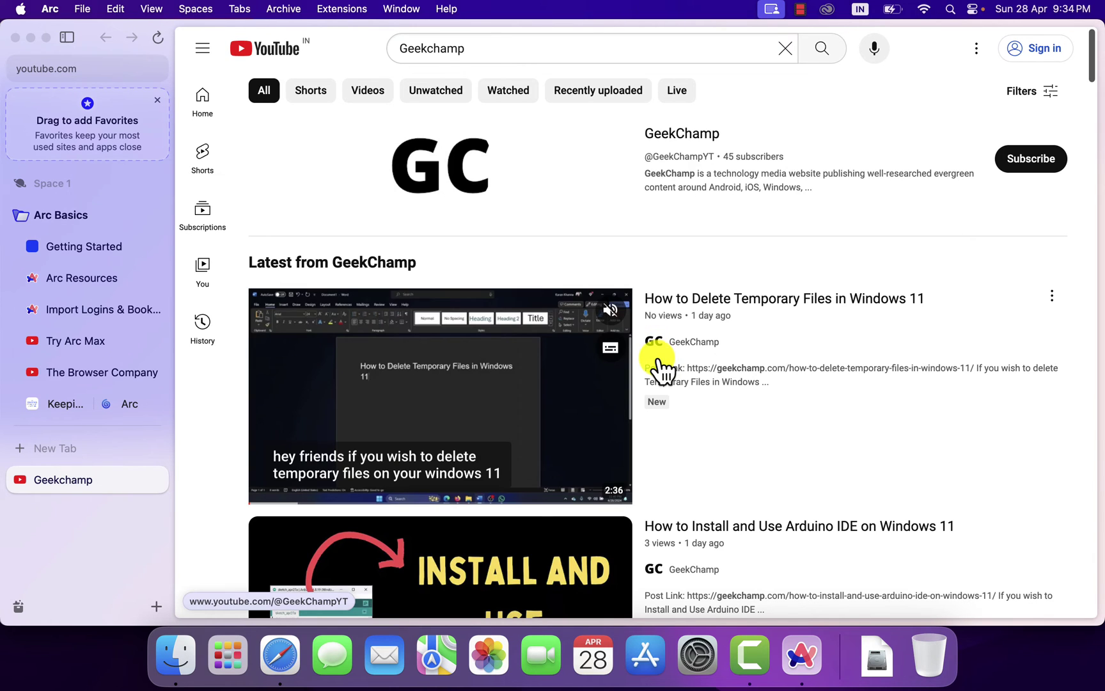
# - Add a new space called 'Test', choosing the yellow theme and keeping the Default profile
pyautogui.click(157, 608)
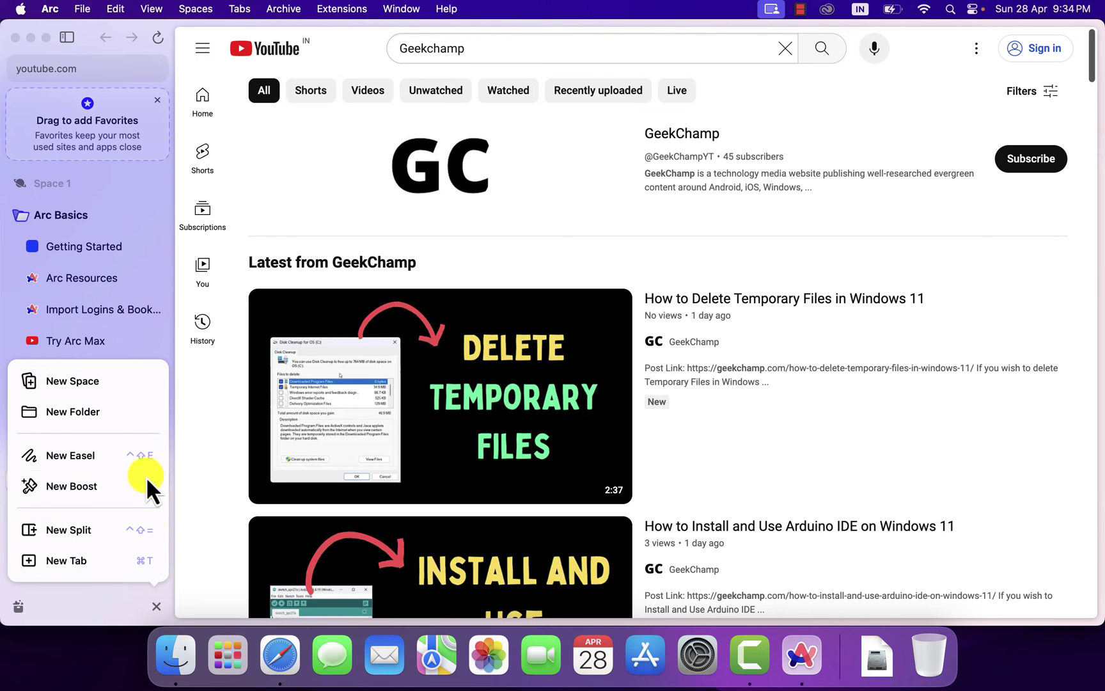
pyautogui.click(127, 388)
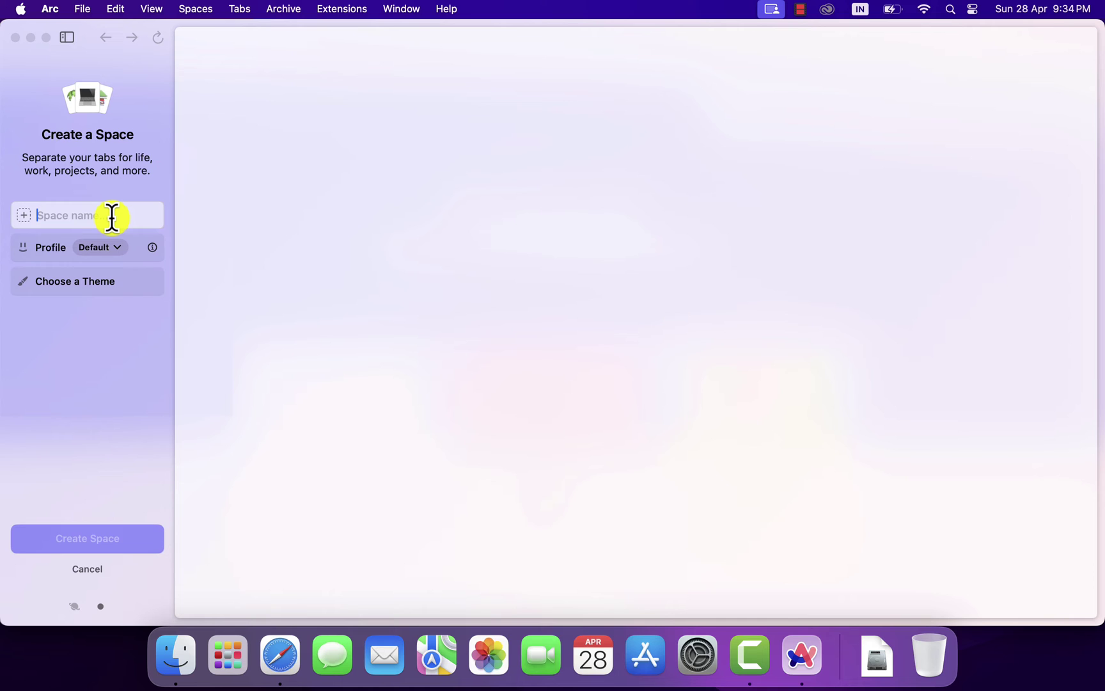
pyautogui.write('Test')
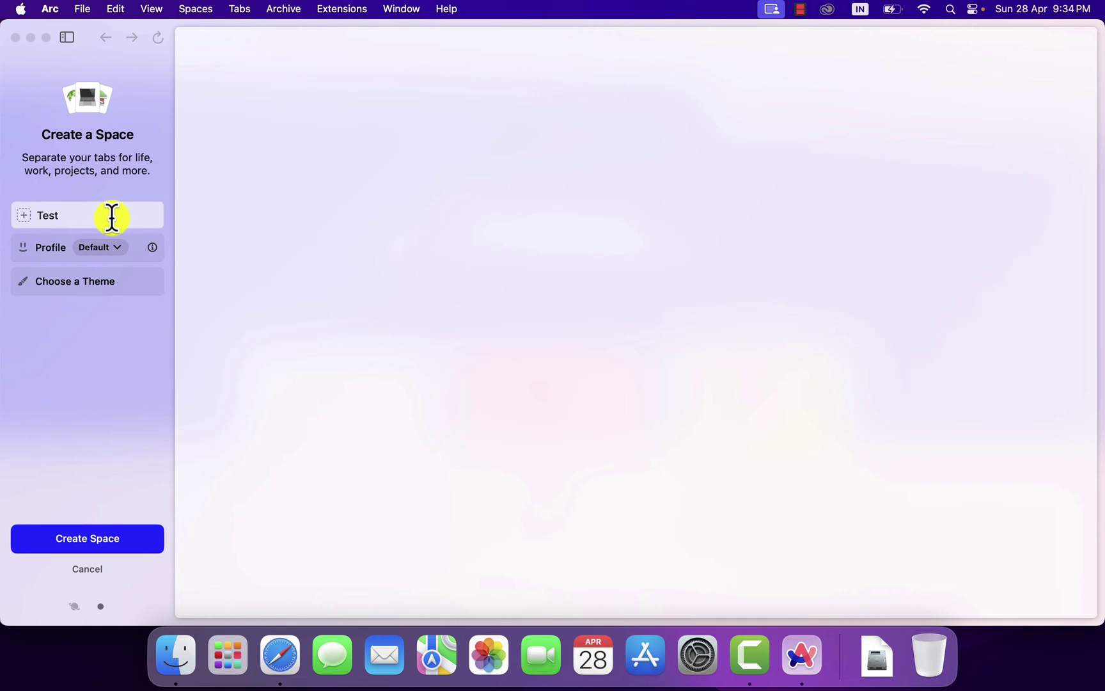
pyautogui.click(104, 275)
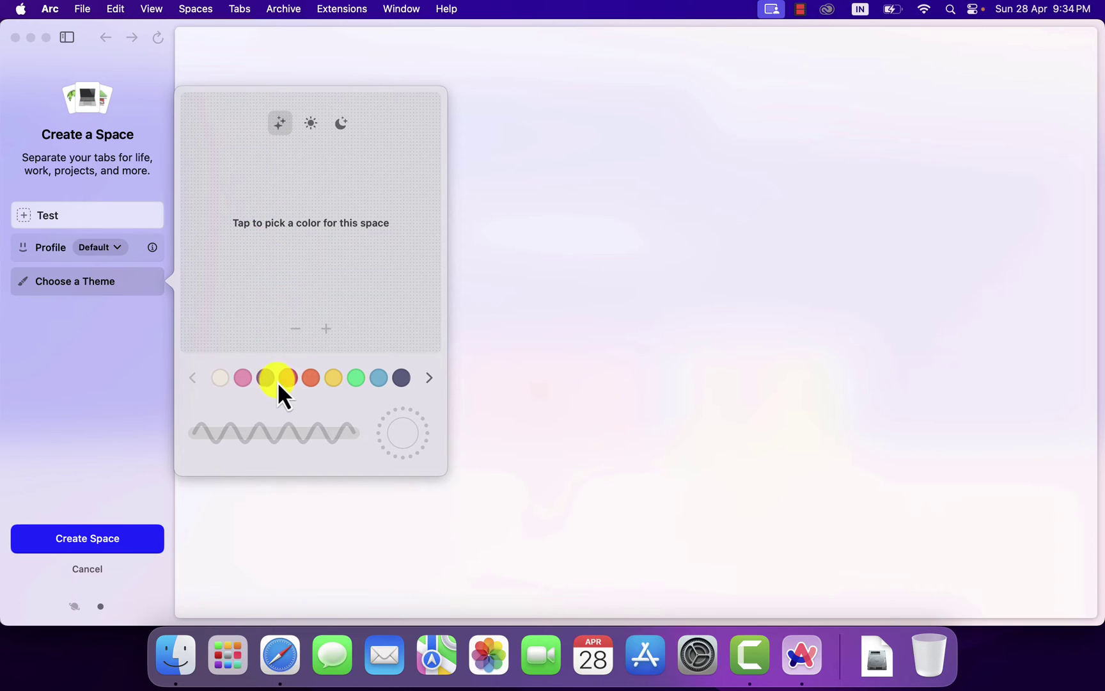
pyautogui.click(275, 379)
pyautogui.click(338, 378)
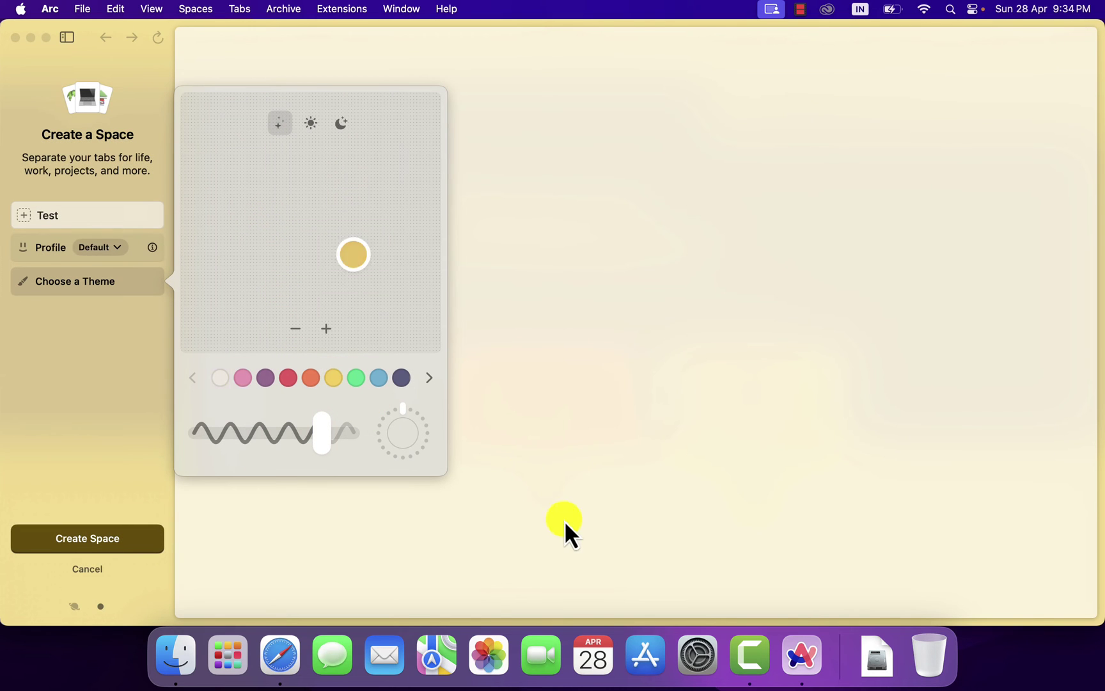
pyautogui.click(114, 449)
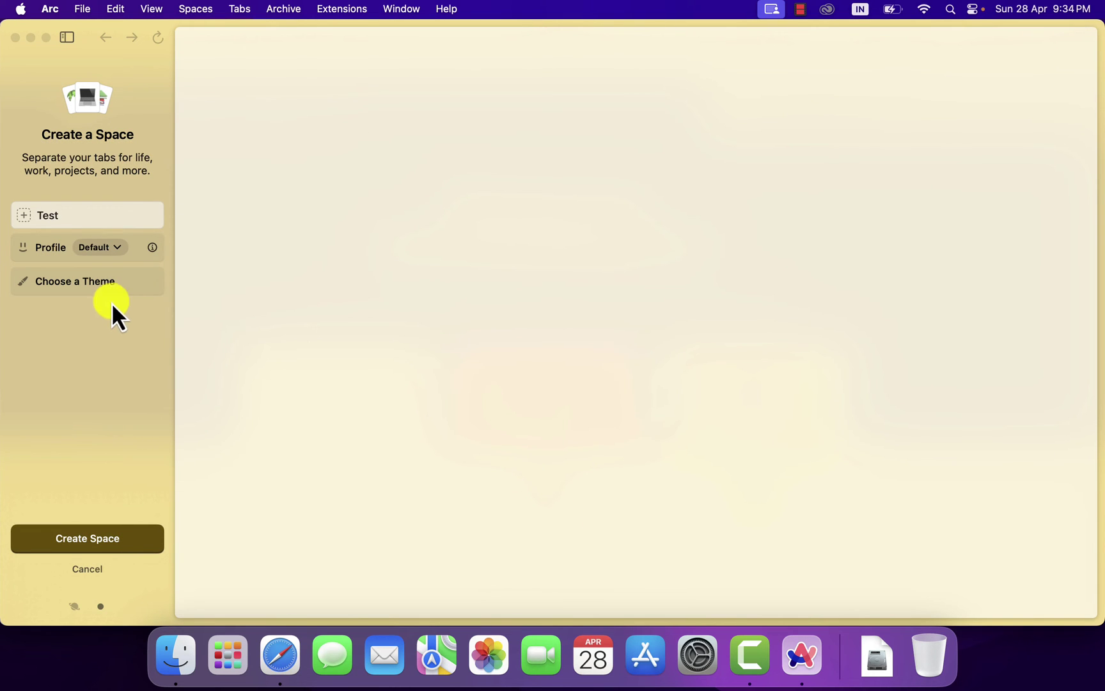
pyautogui.click(98, 249)
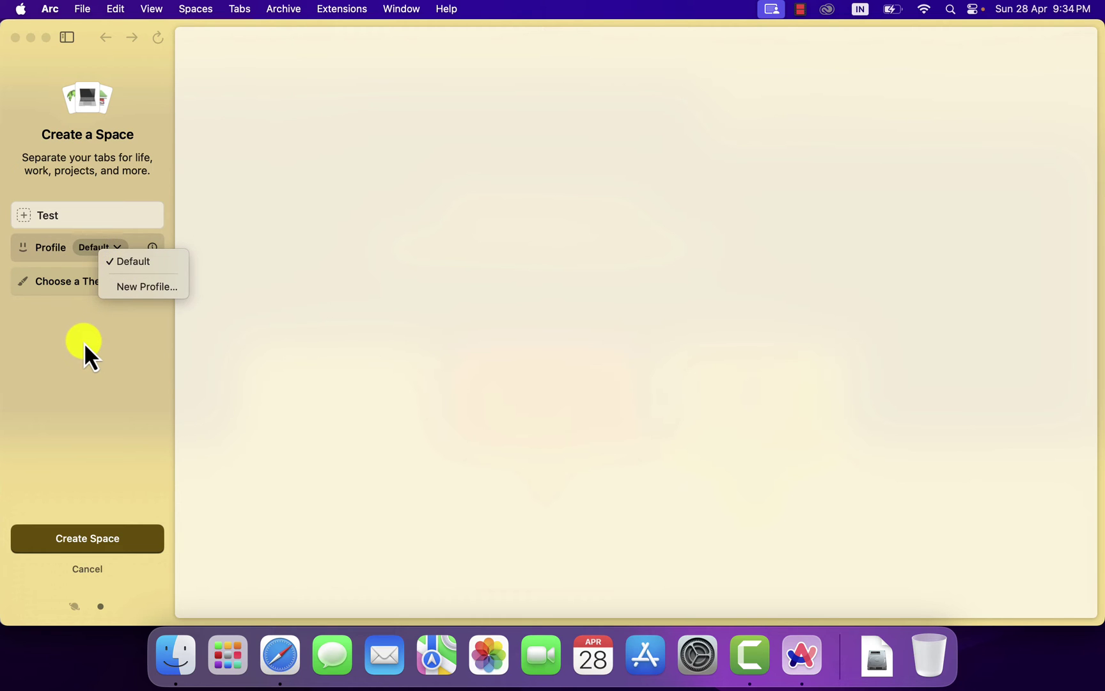
pyautogui.click(141, 260)
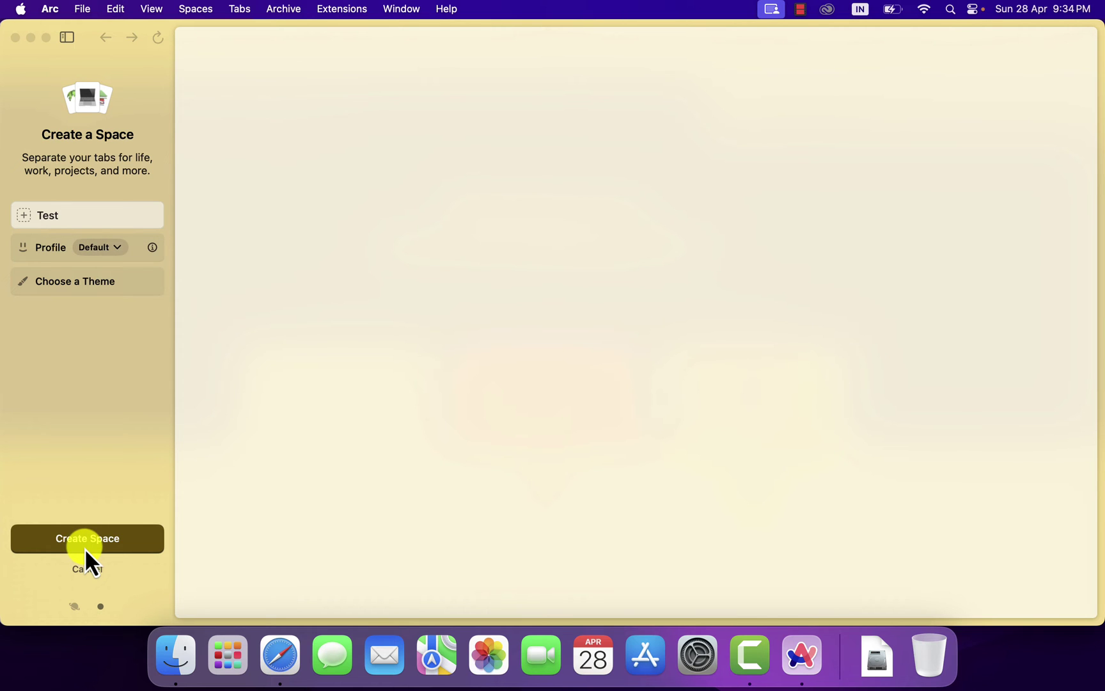
pyautogui.click(86, 550)
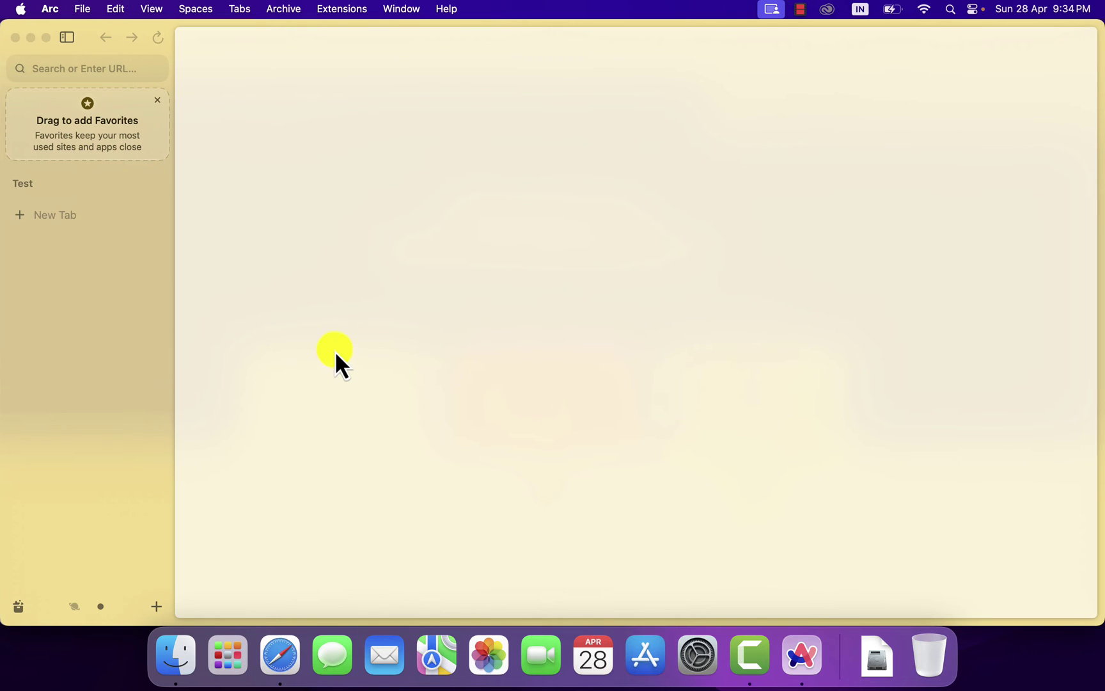
# - Swipe between spaces, then set the Test space's icon to the paw from the Icon set
pyautogui.hscroll(-5, 107, 556)
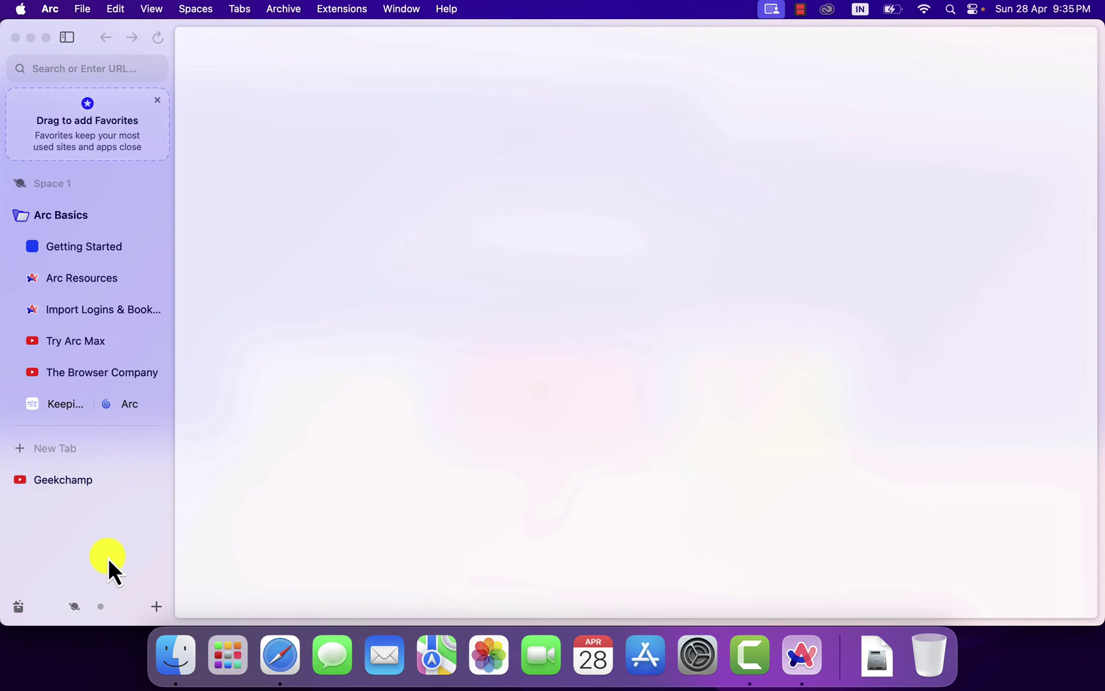
pyautogui.hscroll(5, 100, 610)
pyautogui.hscroll(-5, 81, 608)
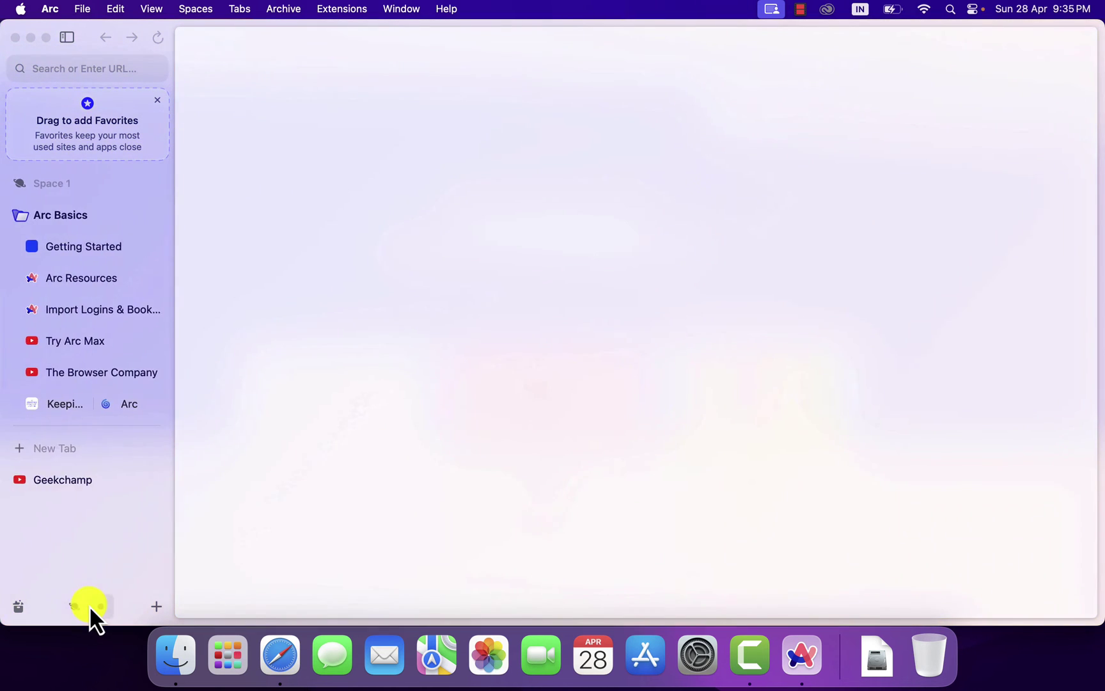
pyautogui.hscroll(5, 89, 605)
pyautogui.hscroll(-5, 91, 610)
pyautogui.hscroll(5, 92, 610)
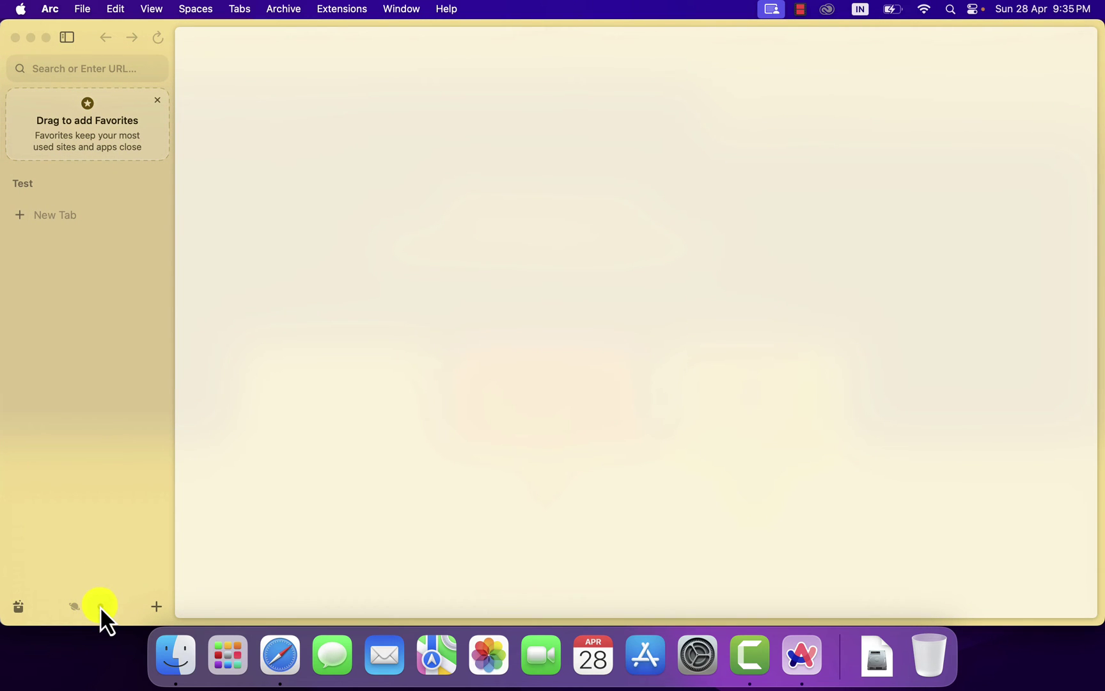
pyautogui.rightClick(100, 605)
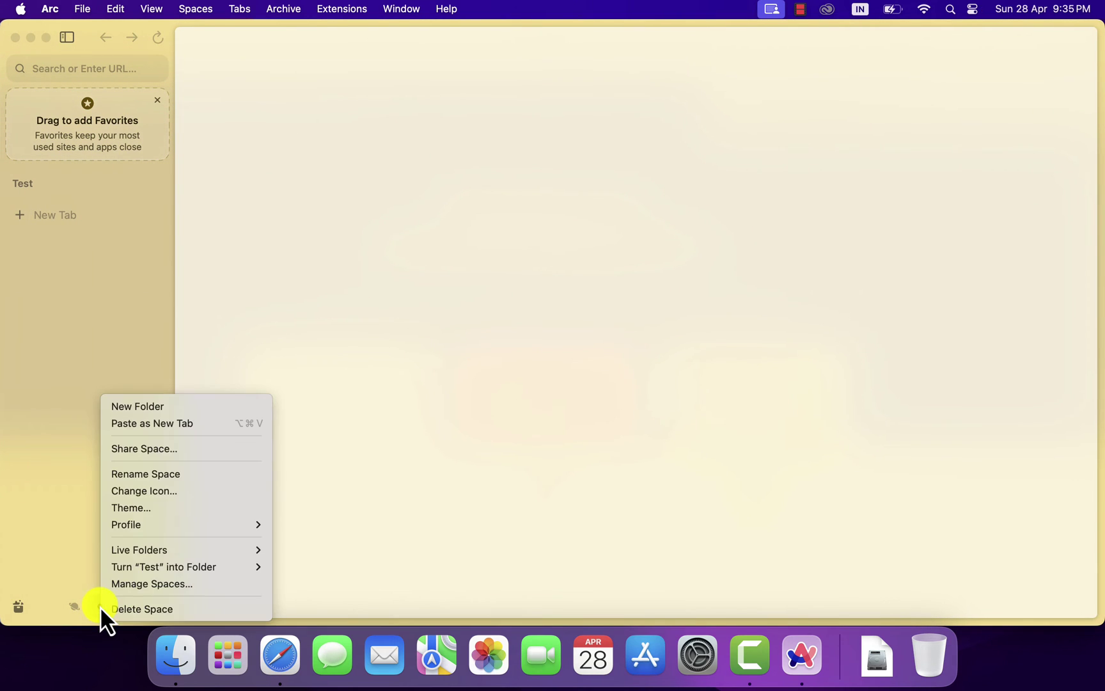
pyautogui.click(148, 492)
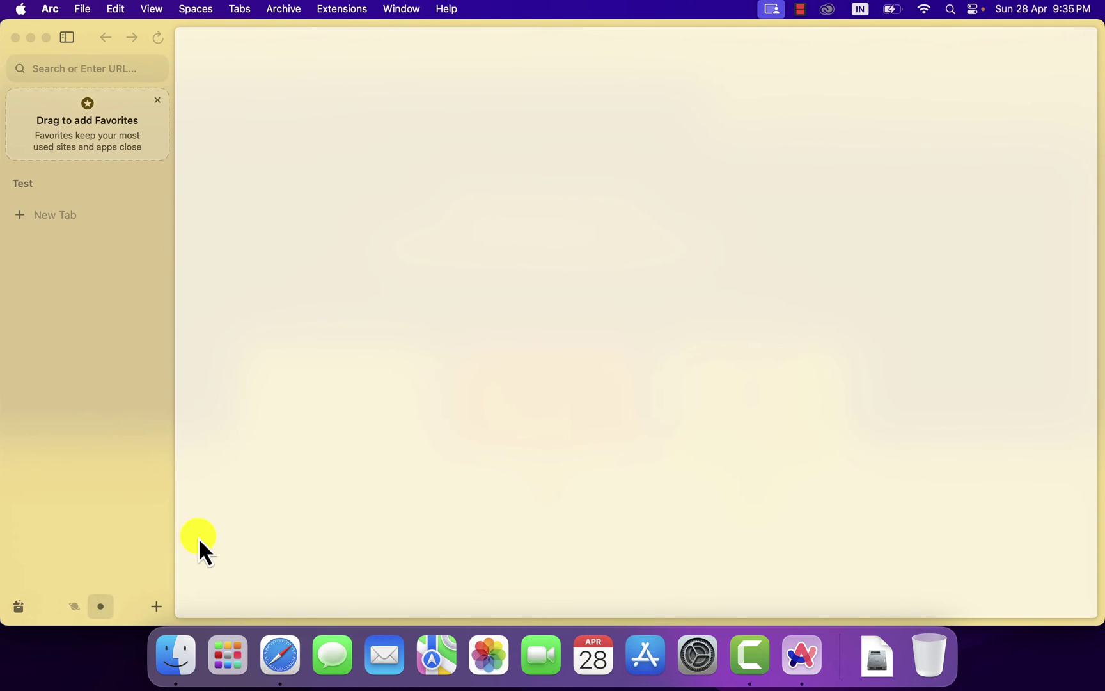
pyautogui.click(150, 396)
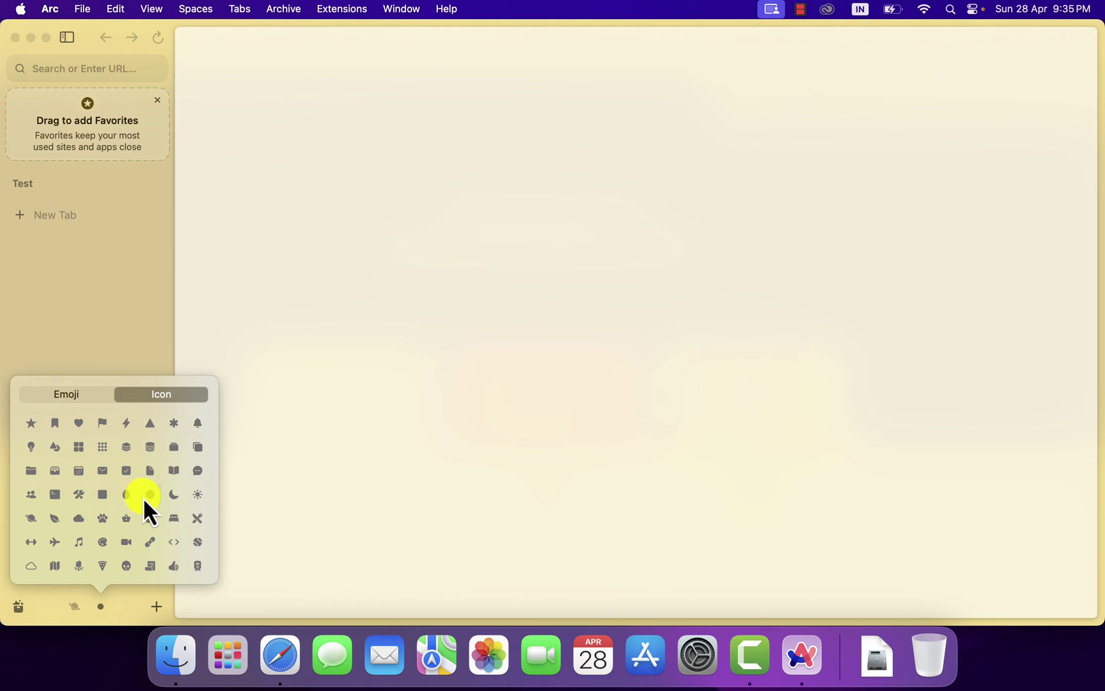
pyautogui.click(101, 520)
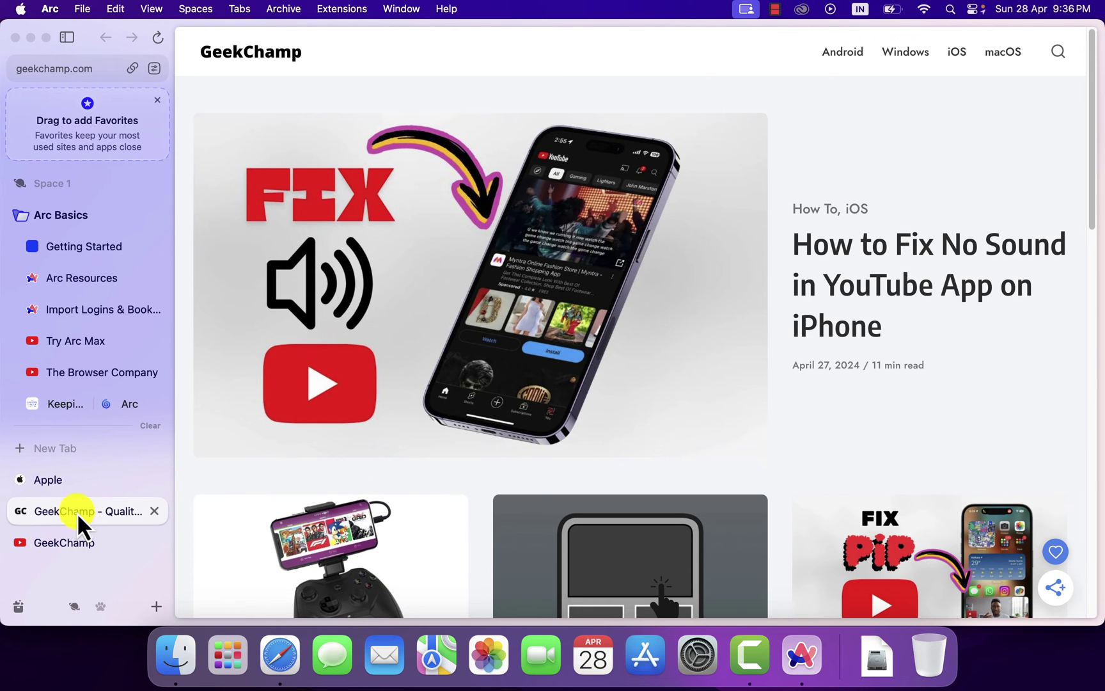
# - Move the GeekChamp tab above Apple, then drag it toward Favorites without pinning it
pyautogui.moveTo(77, 513); pyautogui.dragTo(87, 461)
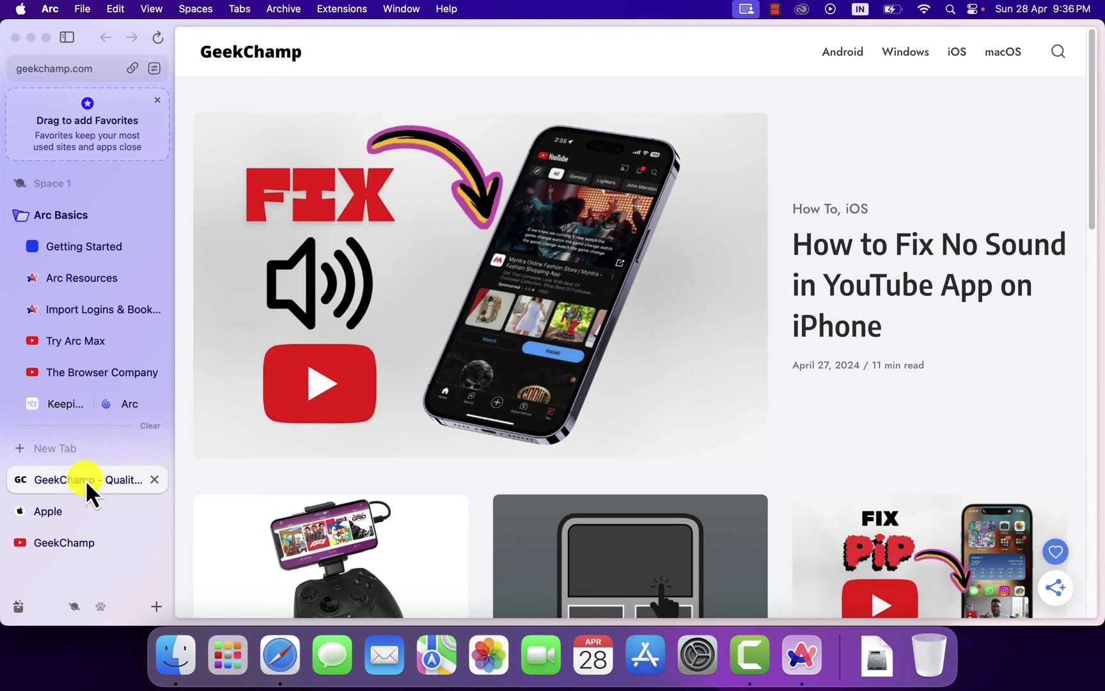
pyautogui.moveTo(85, 479); pyautogui.dragTo(86, 116)
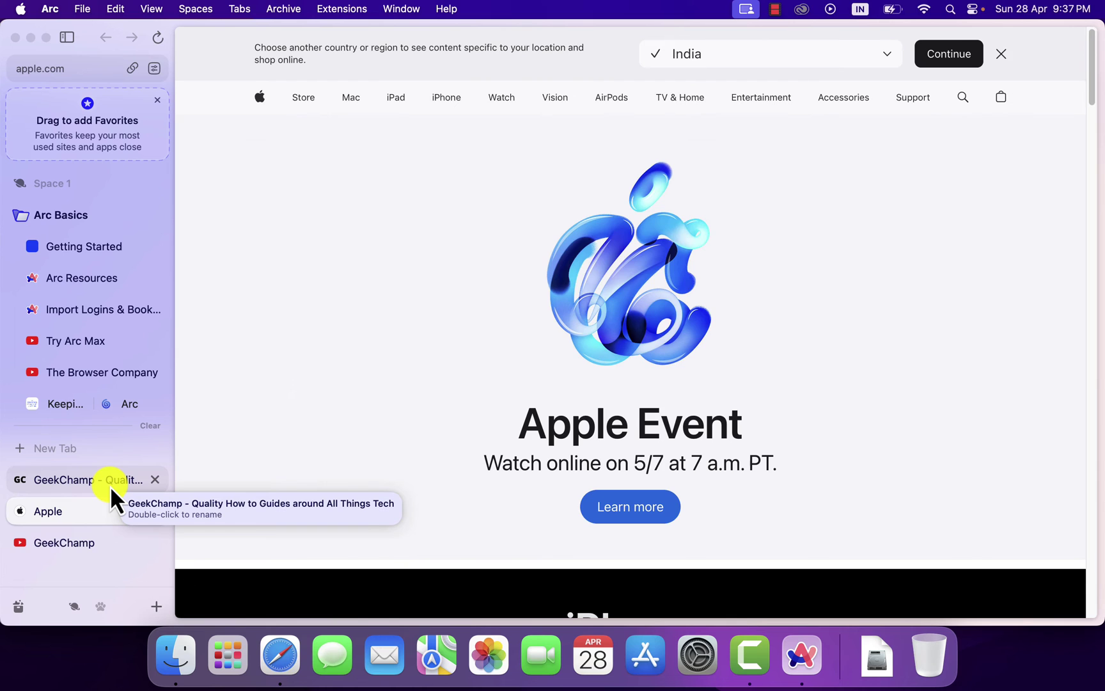
# - Group the three selected tabs into a new folder named Test
pyautogui.click(110, 485)
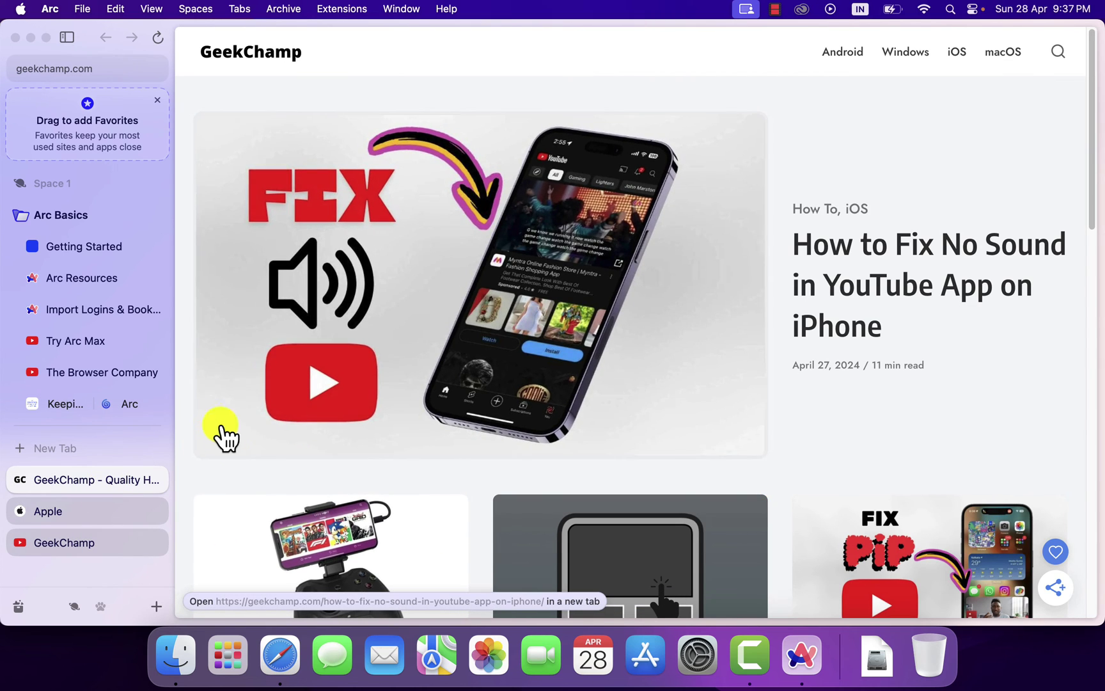
pyautogui.rightClick(72, 505)
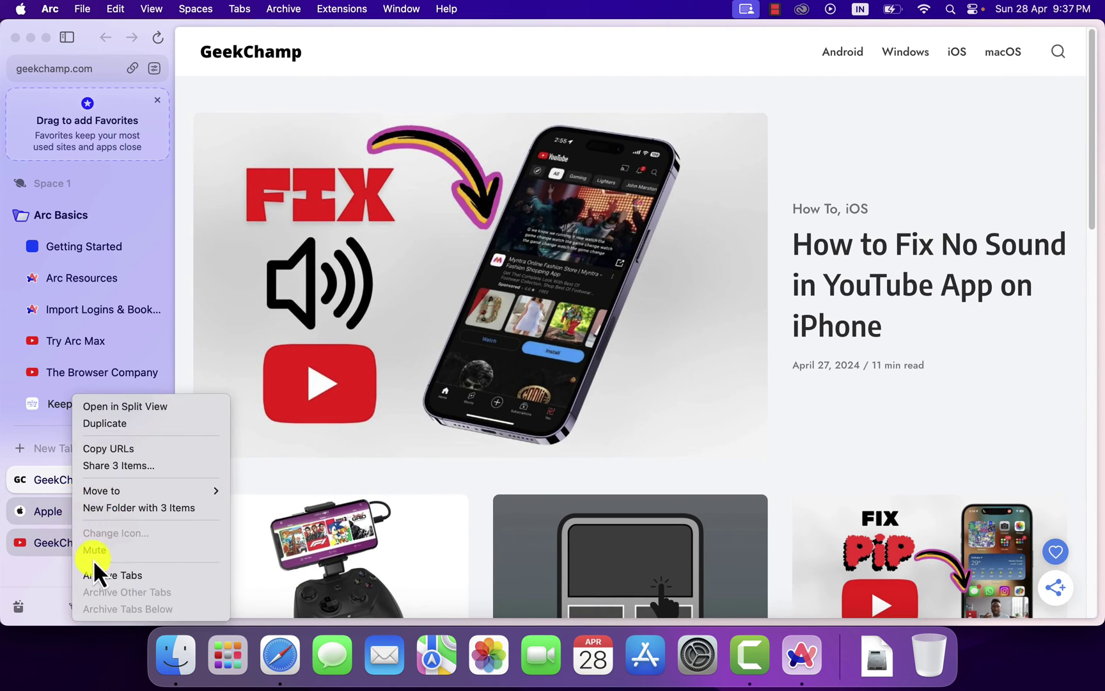
pyautogui.click(113, 508)
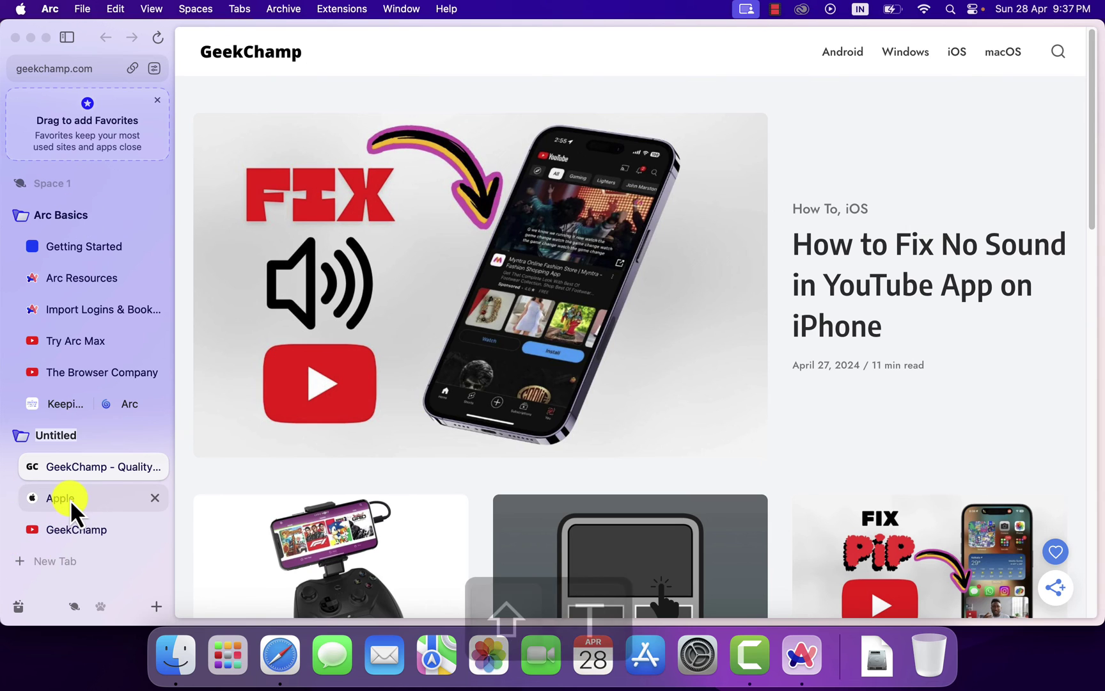
pyautogui.write('Test')
pyautogui.press('Return')
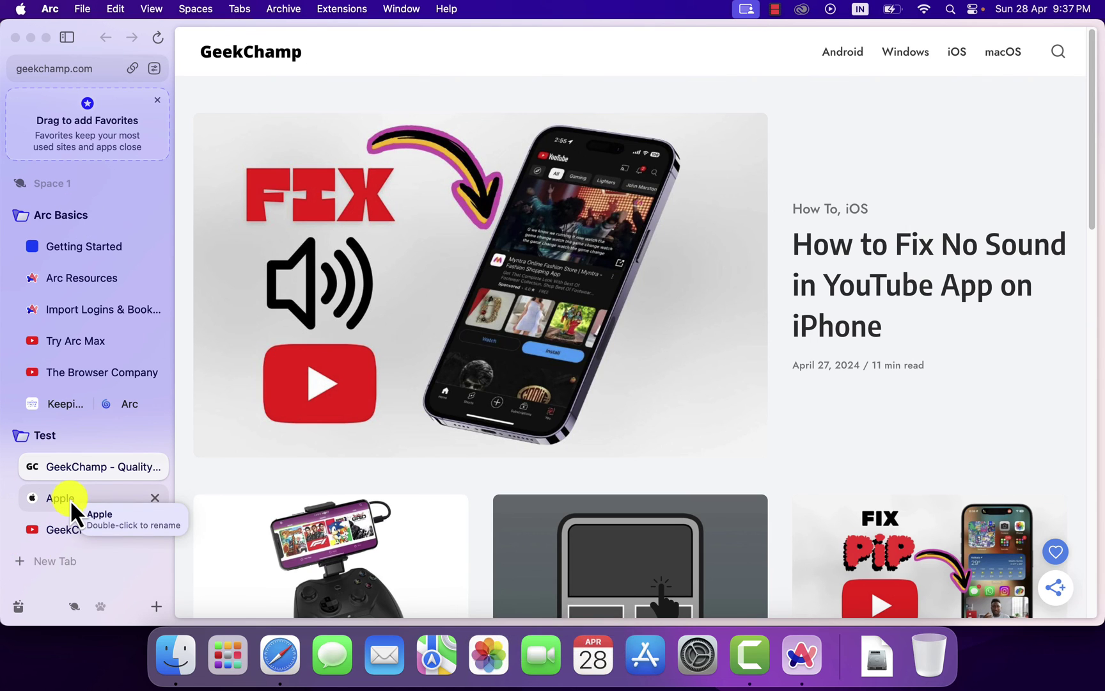
# - Collapse and expand the Arc Basics and Test folders, ending with Arc Basics collapsed
pyautogui.click(21, 216)
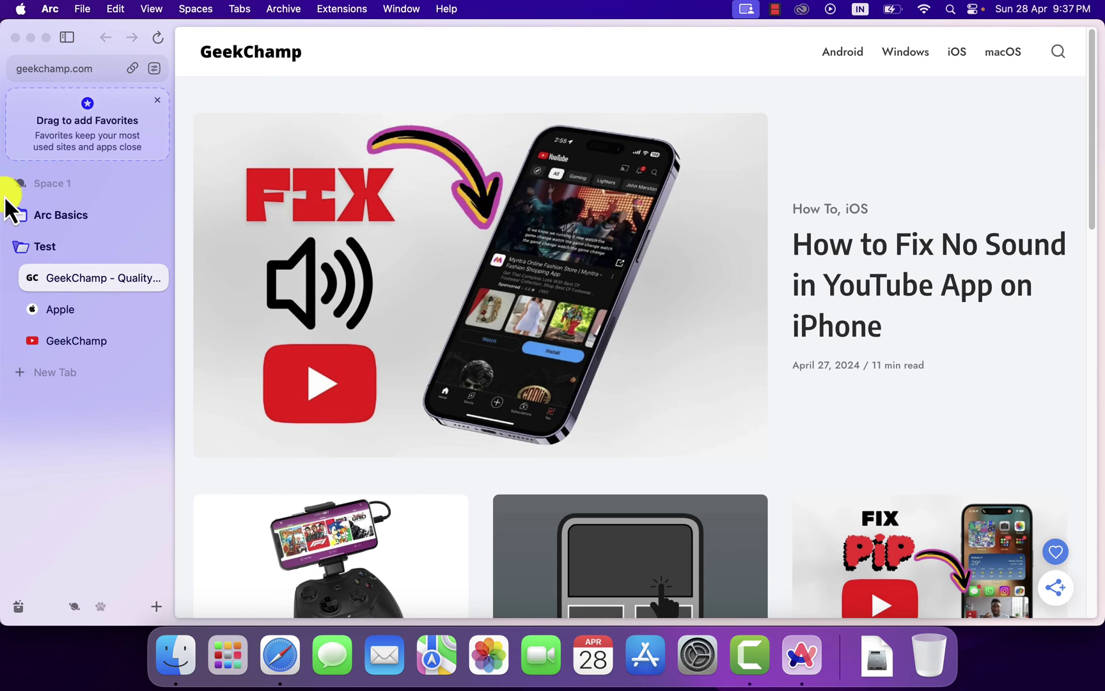
pyautogui.click(26, 252)
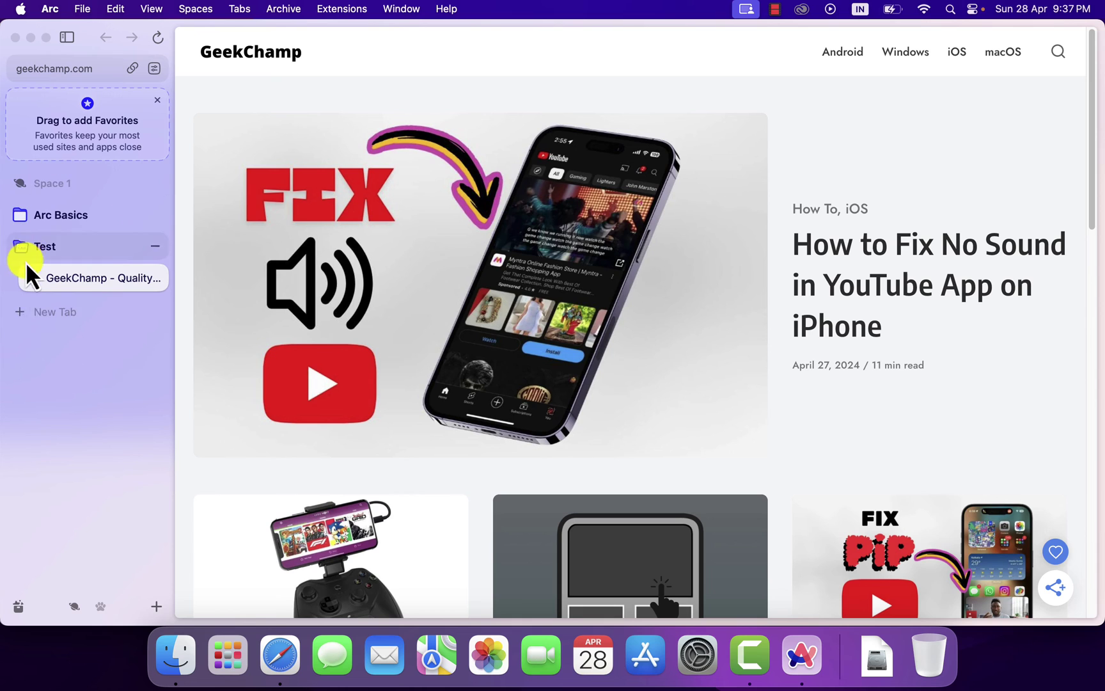
pyautogui.click(26, 215)
pyautogui.click(23, 224)
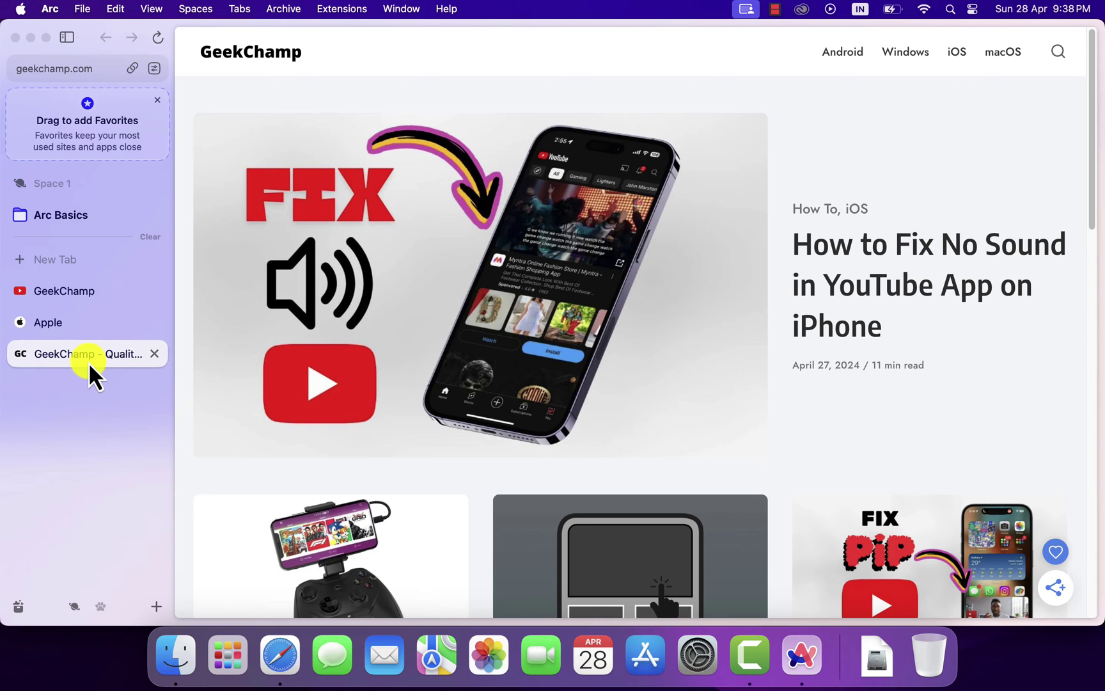
# - Split the GeekChamp article beside the Apple page, then add the GeekChamp YouTube tab
pyautogui.moveTo(88, 362); pyautogui.dragTo(91, 328)
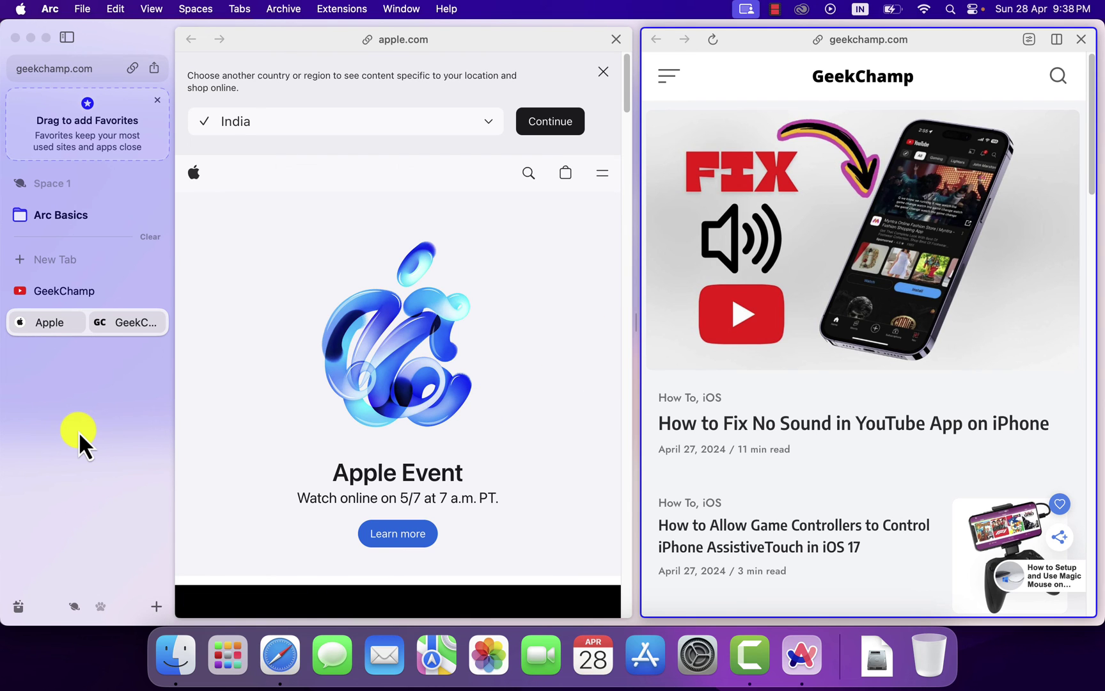
pyautogui.moveTo(83, 292); pyautogui.dragTo(387, 306)
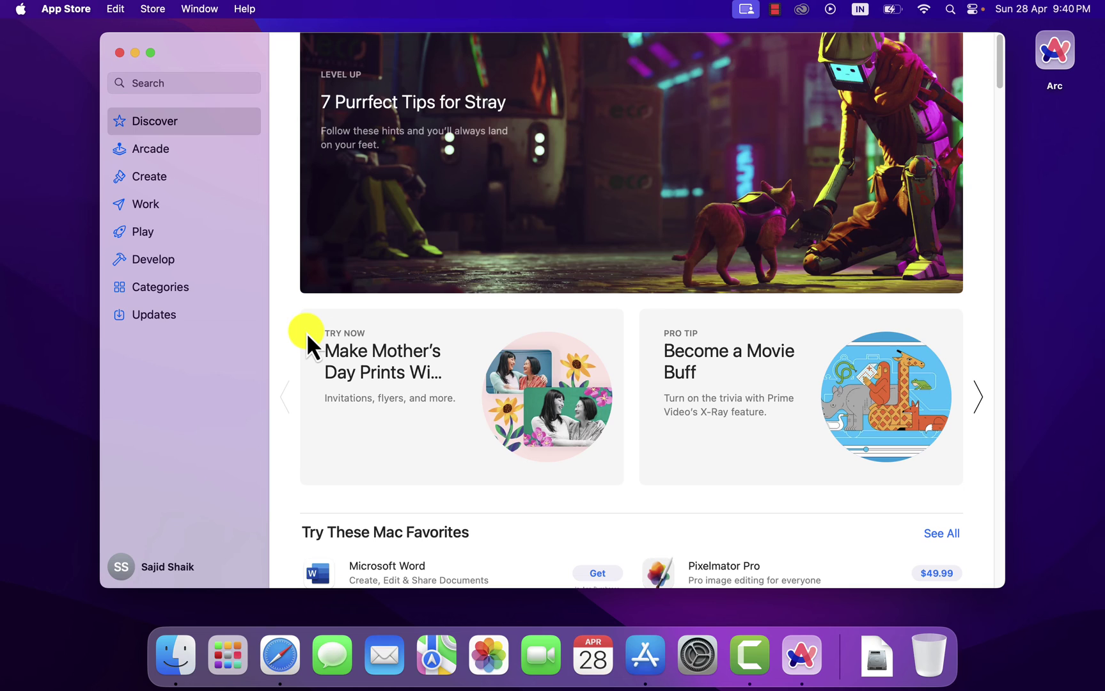
# - Search 'stray the game cat' in a Little Arc floating window
pyautogui.press('super+Tab')
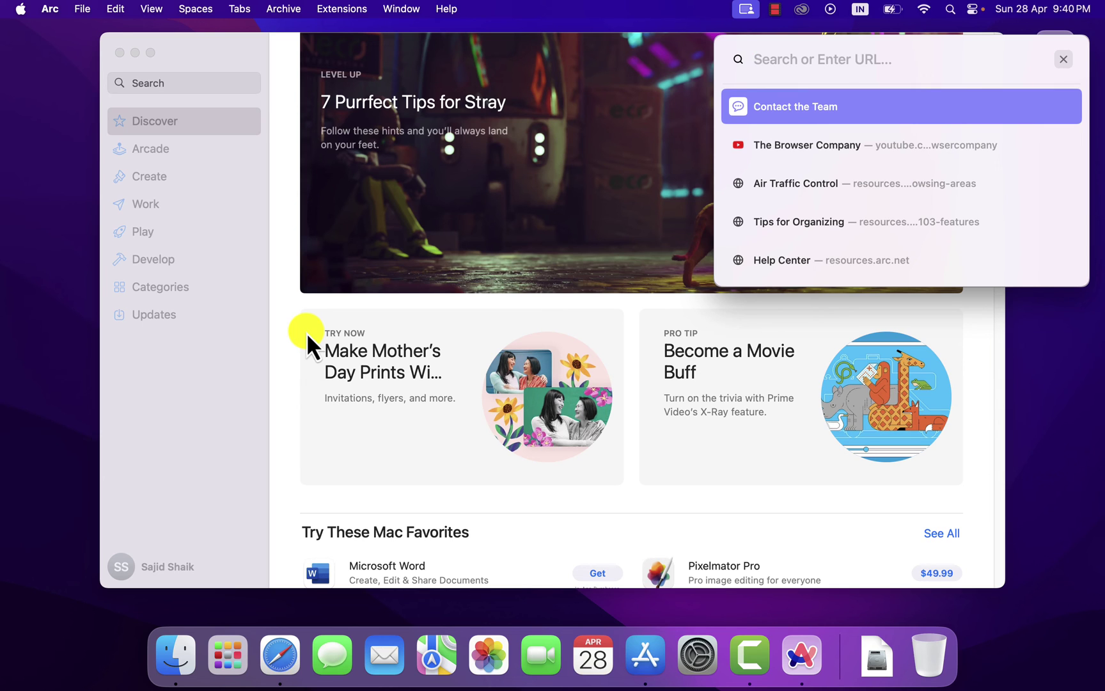
pyautogui.write('Str')
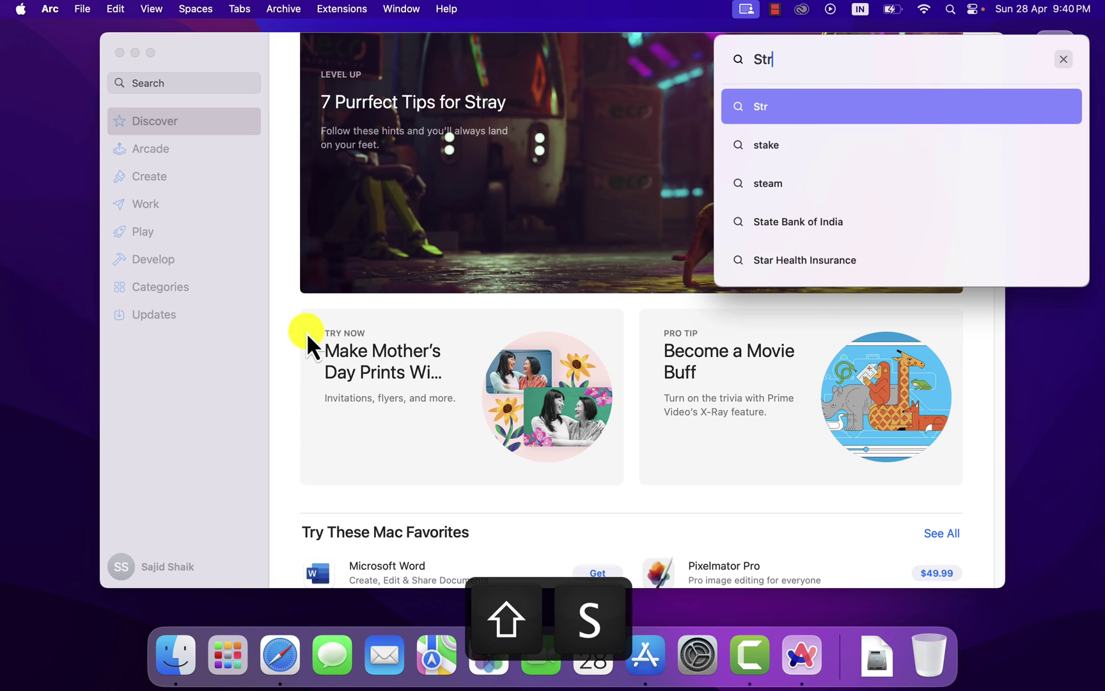
pyautogui.write('ay the ')
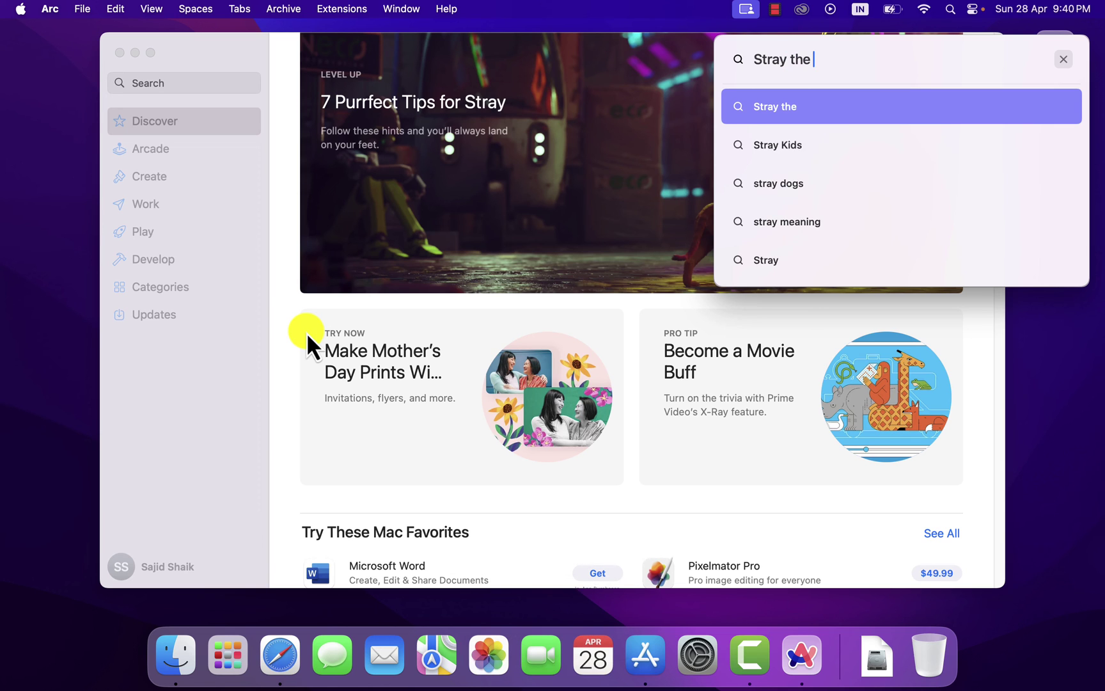
pyautogui.write('game')
pyautogui.press('Down')
pyautogui.press('Down')
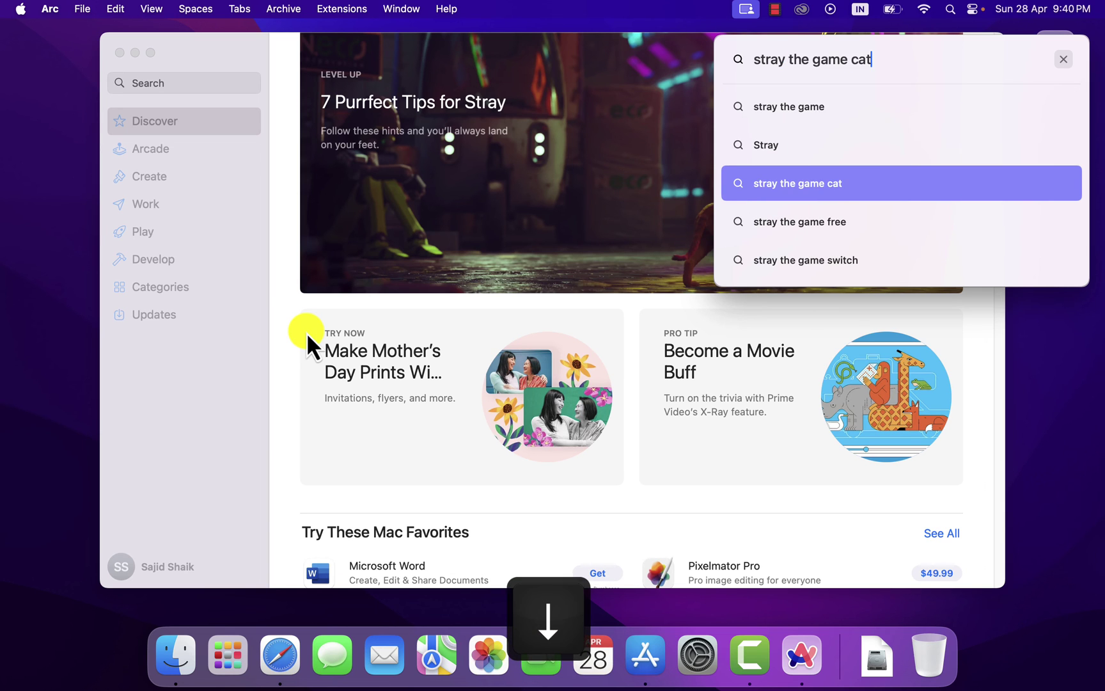
pyautogui.press('Return')
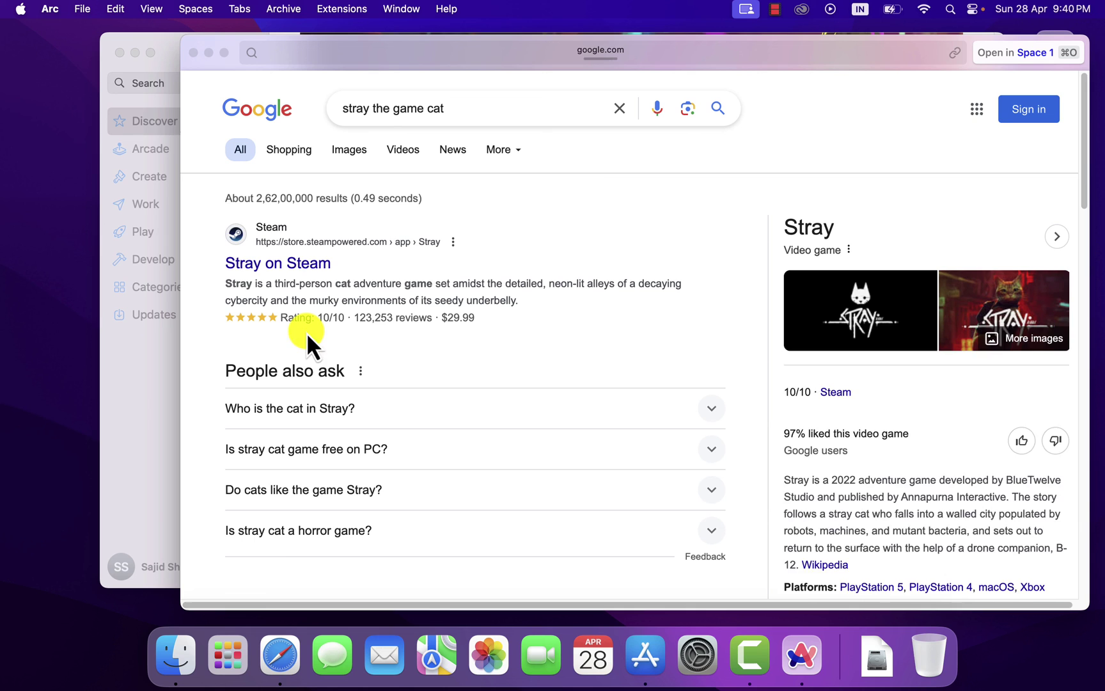
# - Browse the stray.game site, then close the small Little Arc window
pyautogui.scroll(-15, 587, 171)
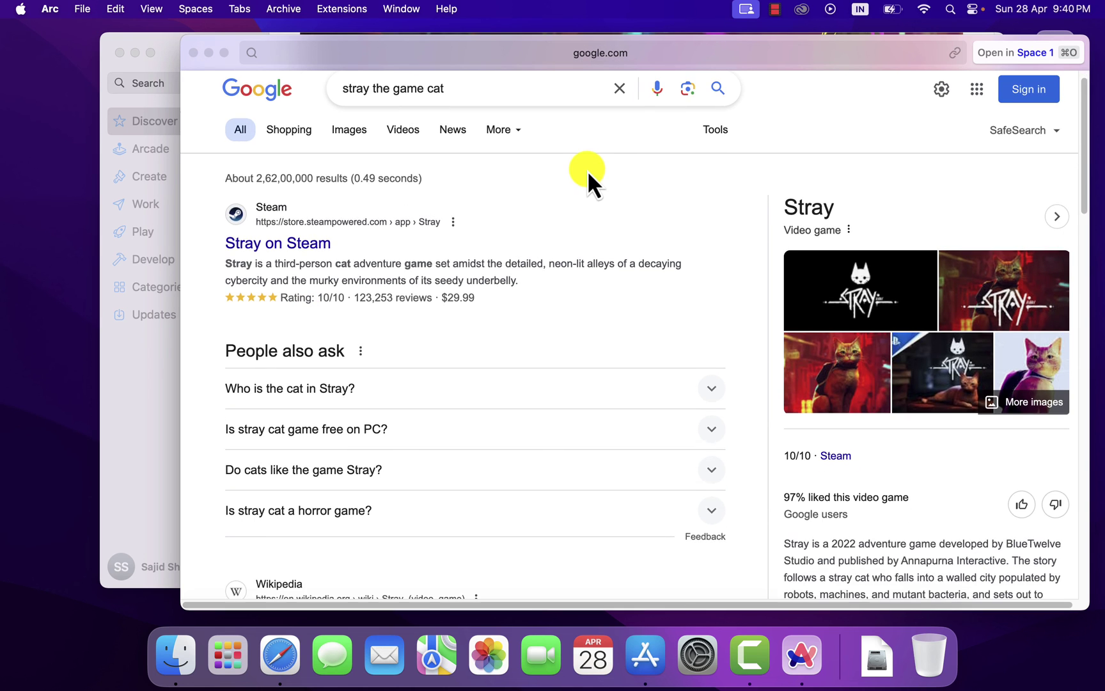
pyautogui.scroll(1, 585, 176)
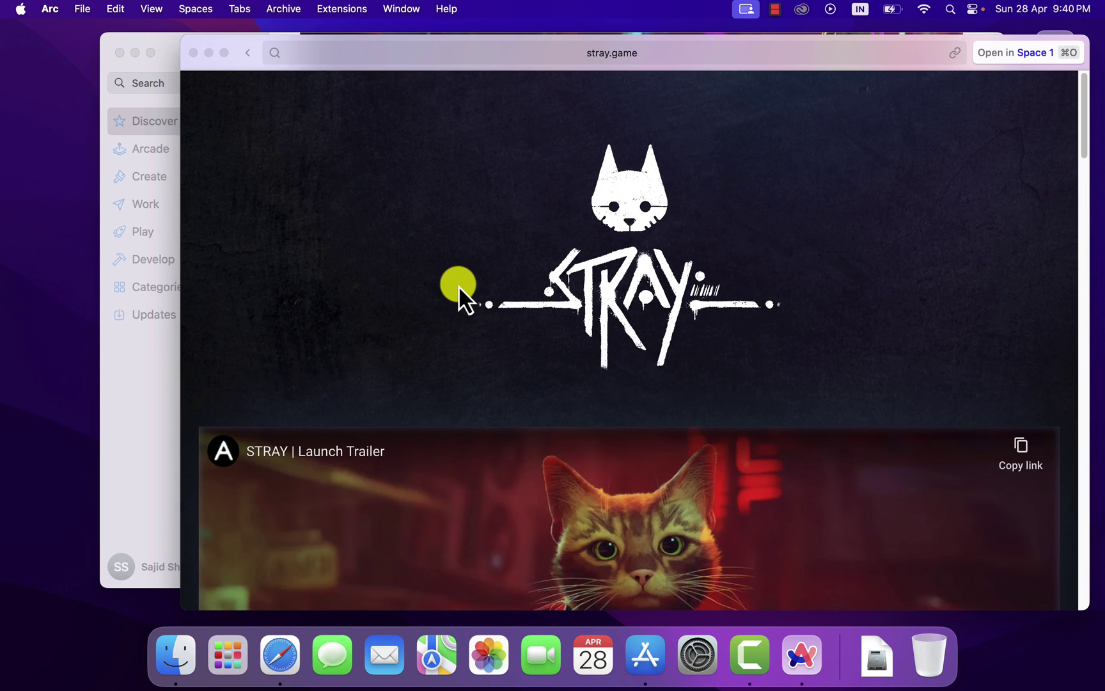
pyautogui.scroll(-10, 458, 286)
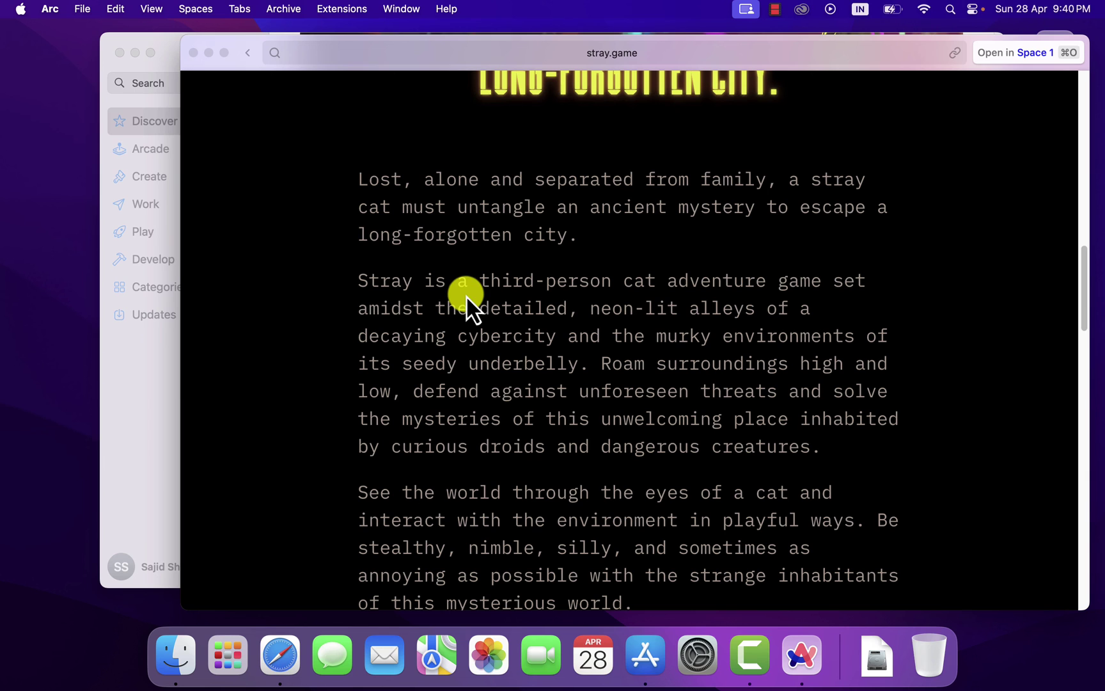
pyautogui.click(191, 51)
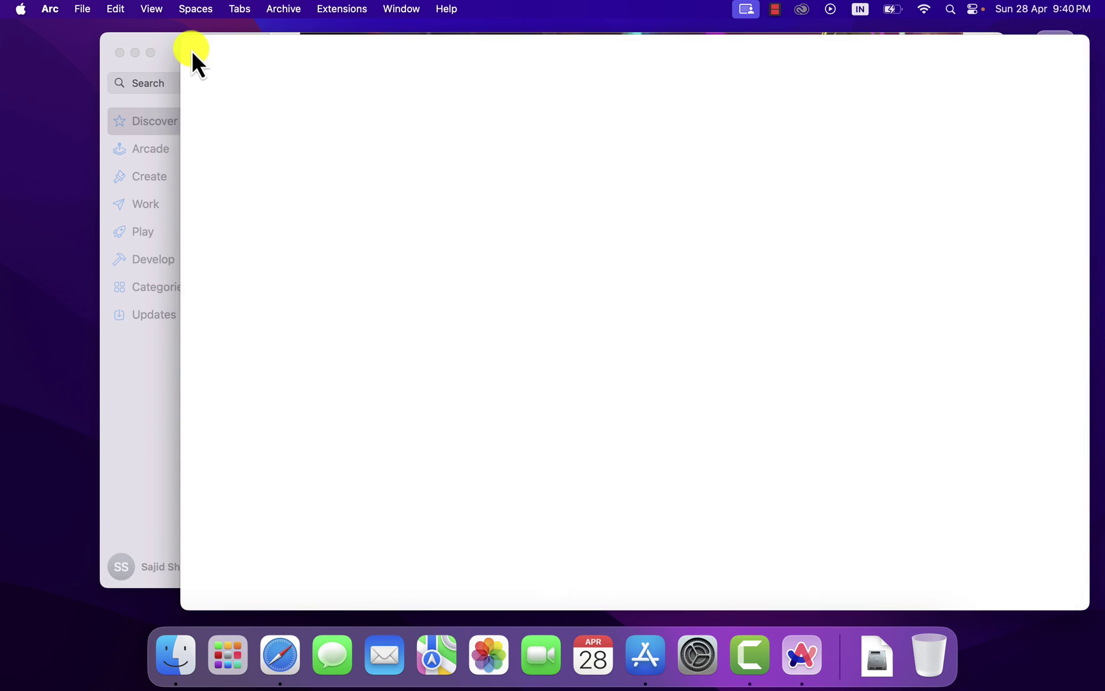
# - Return to the main Arc window and read the Import Logins & Bookmarks help article
pyautogui.press('super+Tab')
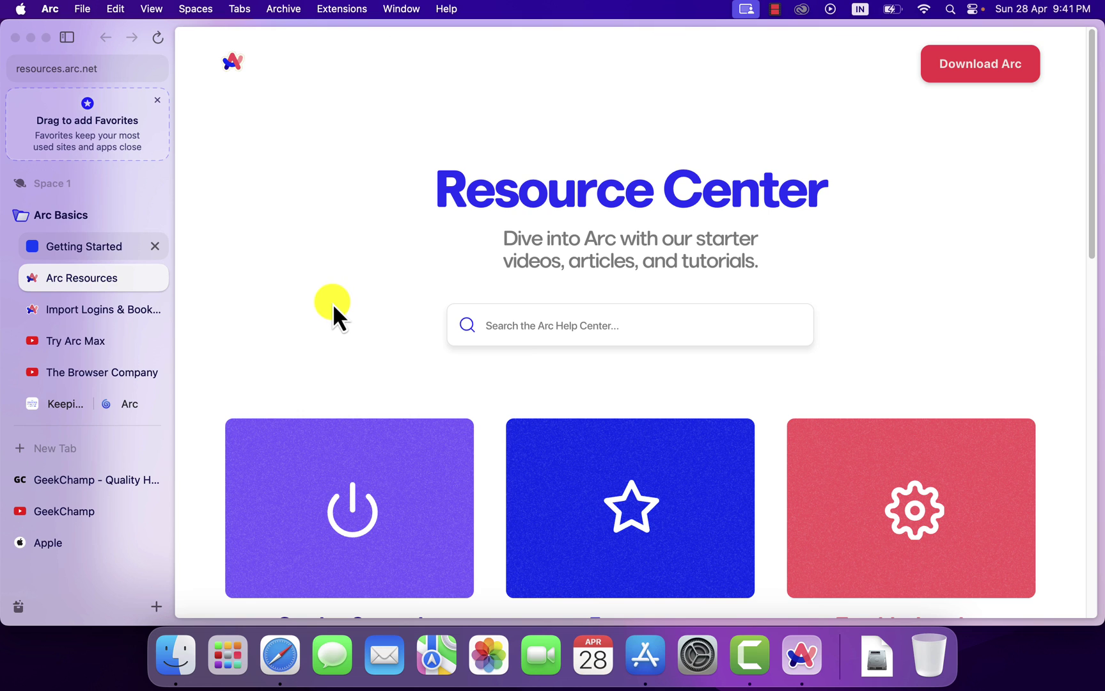
pyautogui.click(95, 306)
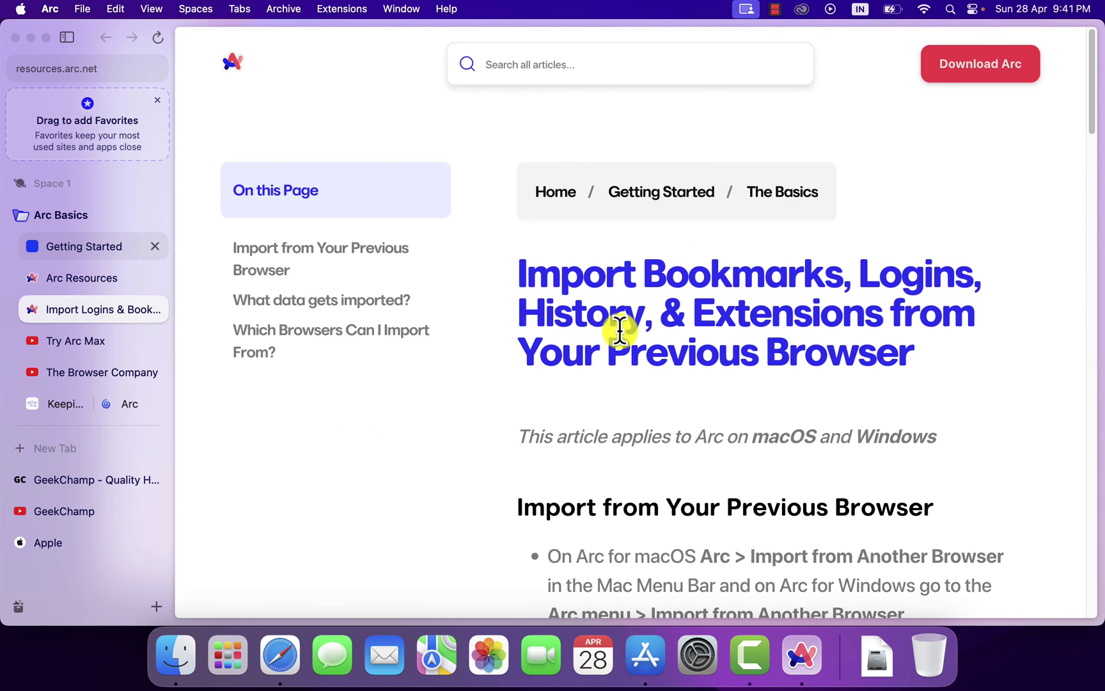
pyautogui.scroll(-12, 593, 316)
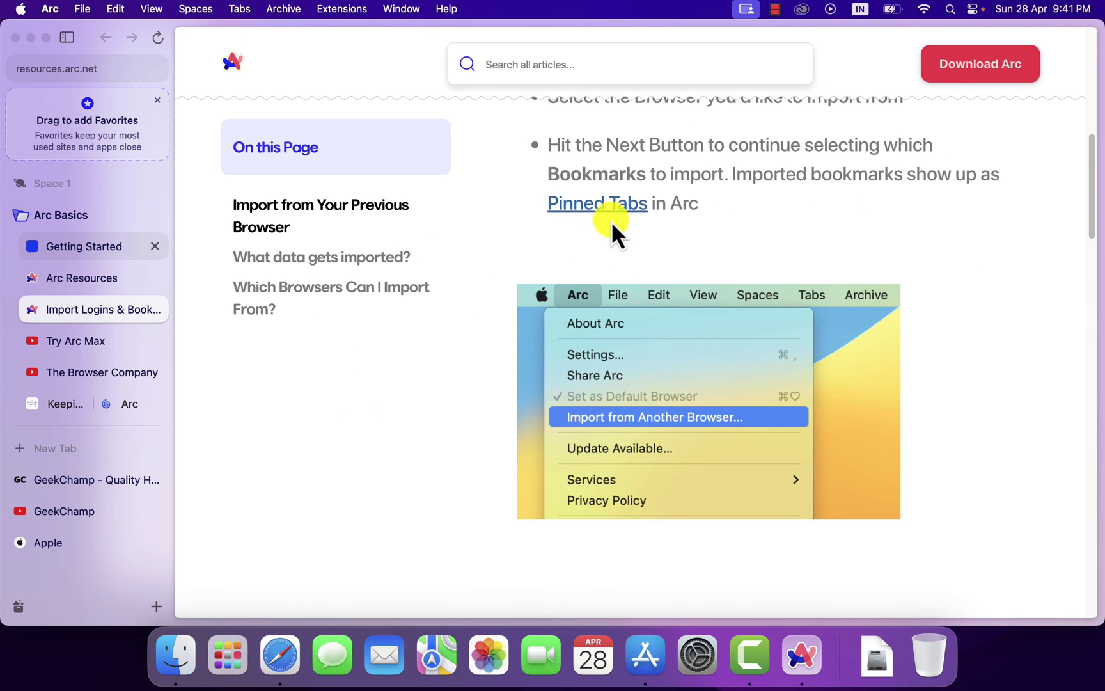
pyautogui.scroll(-4, 647, 265)
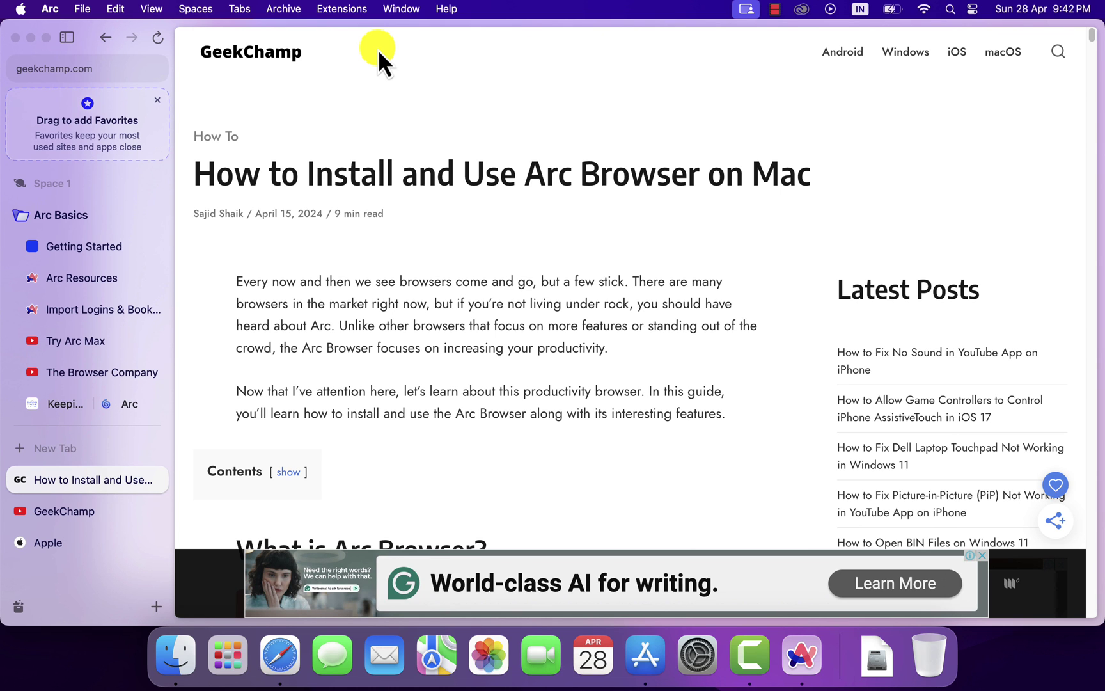
# - Scroll the GeekChamp Arc guide down to the Profiles and Spaces heading
pyautogui.scroll(-15, 449, 170)
pyautogui.scroll(-15, 450, 176)
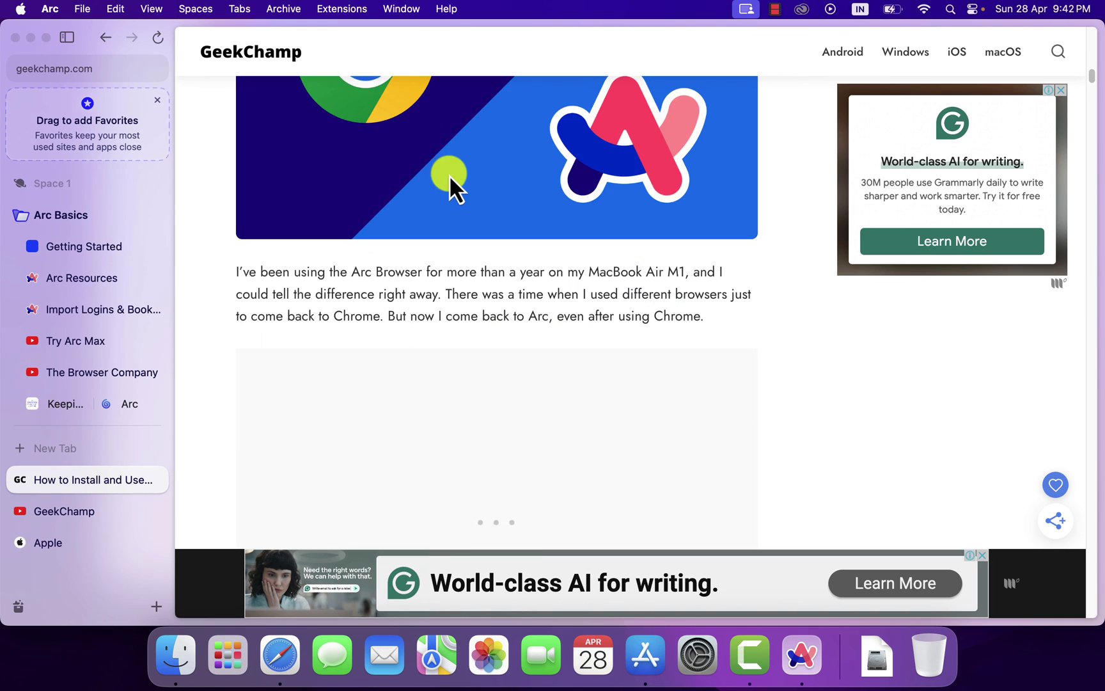
pyautogui.scroll(-15, 503, 322)
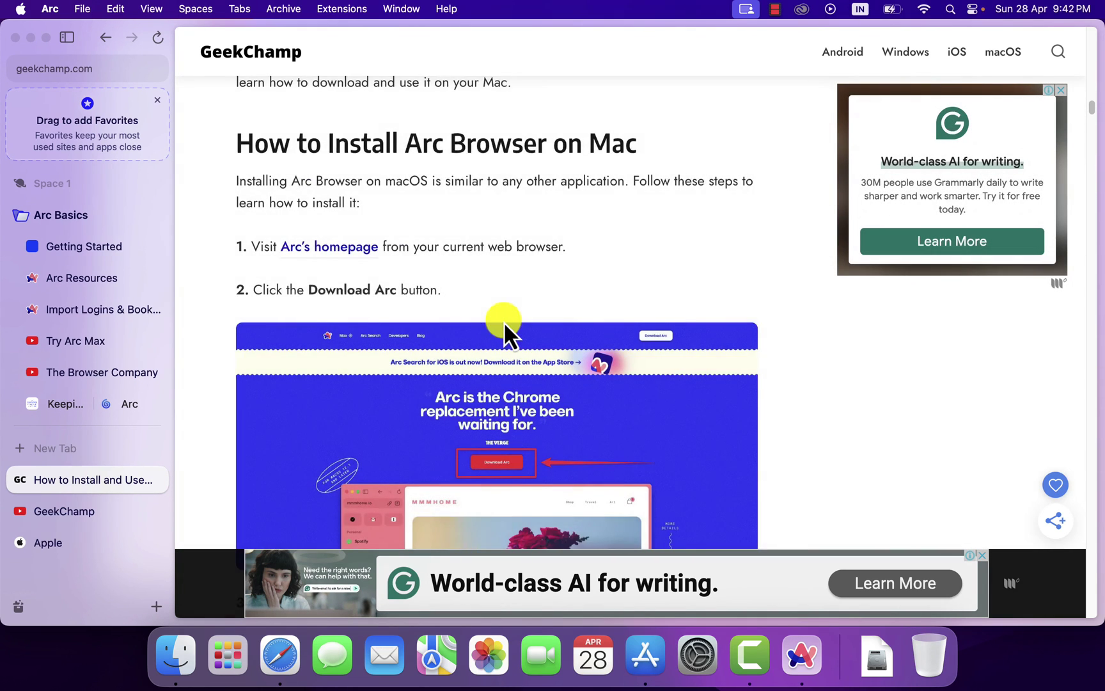
pyautogui.scroll(-20, 504, 321)
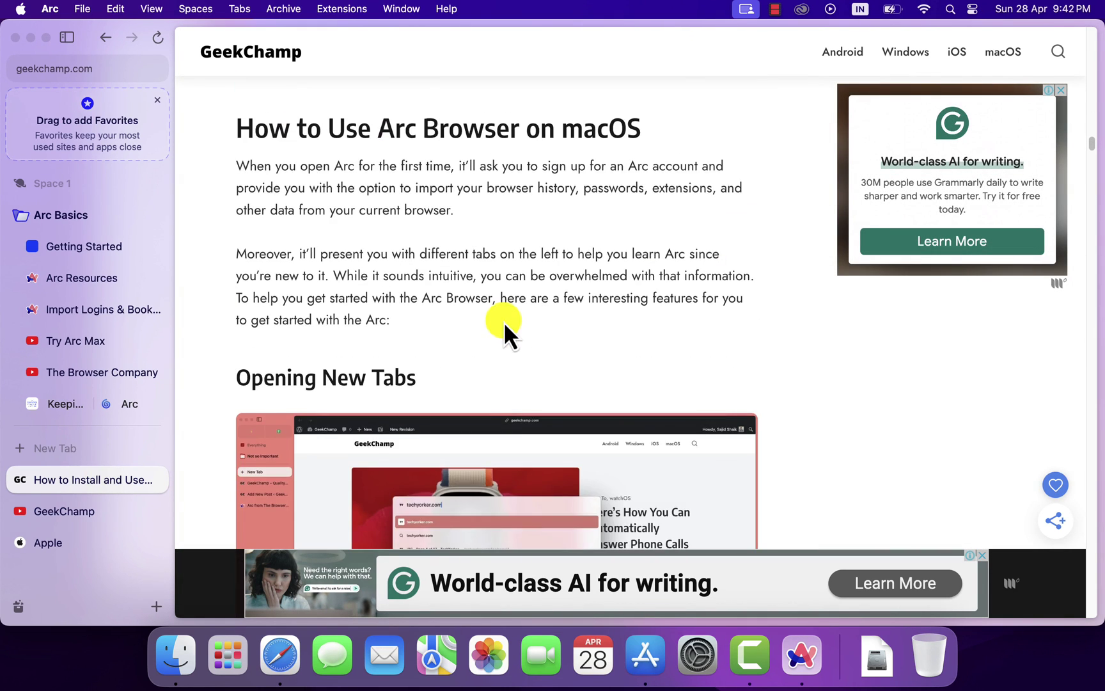